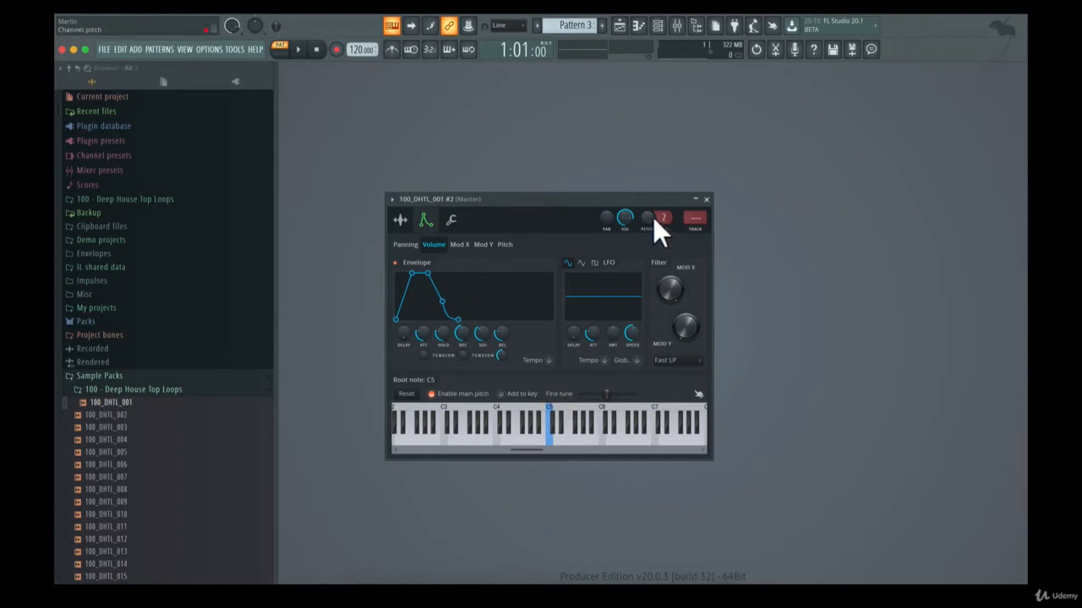
Set the channel's pitch range to 12, its root note to C3 and its key zone from C3 to B7.
mouse_move(665, 224)
mouse_down()
mouse_move(665, 208)
mouse_move(666, 220)
mouse_up()
click(441, 408)
click(444, 408)
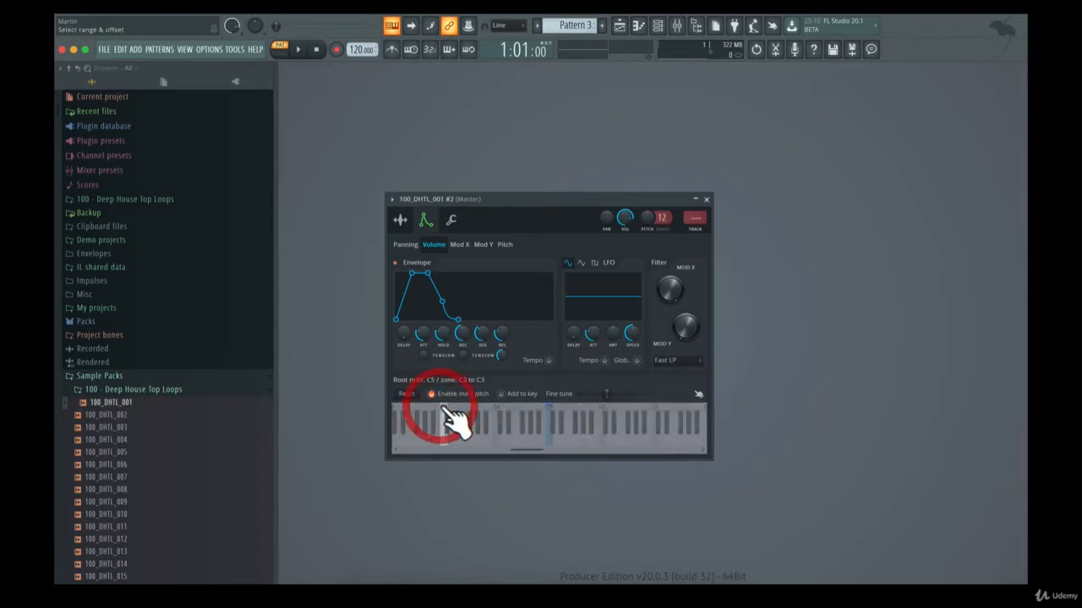
click(442, 407)
drag(443, 409, 714, 431)
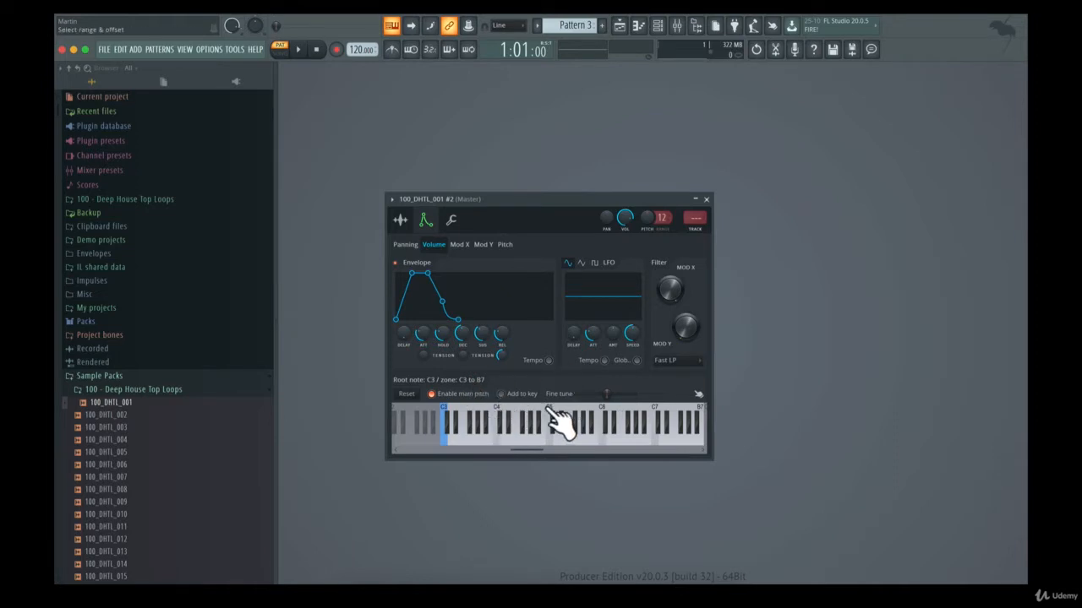
Return to the channel's sample settings and delete the original 100_DHTL_001 channel from the channel rack.
click(403, 222)
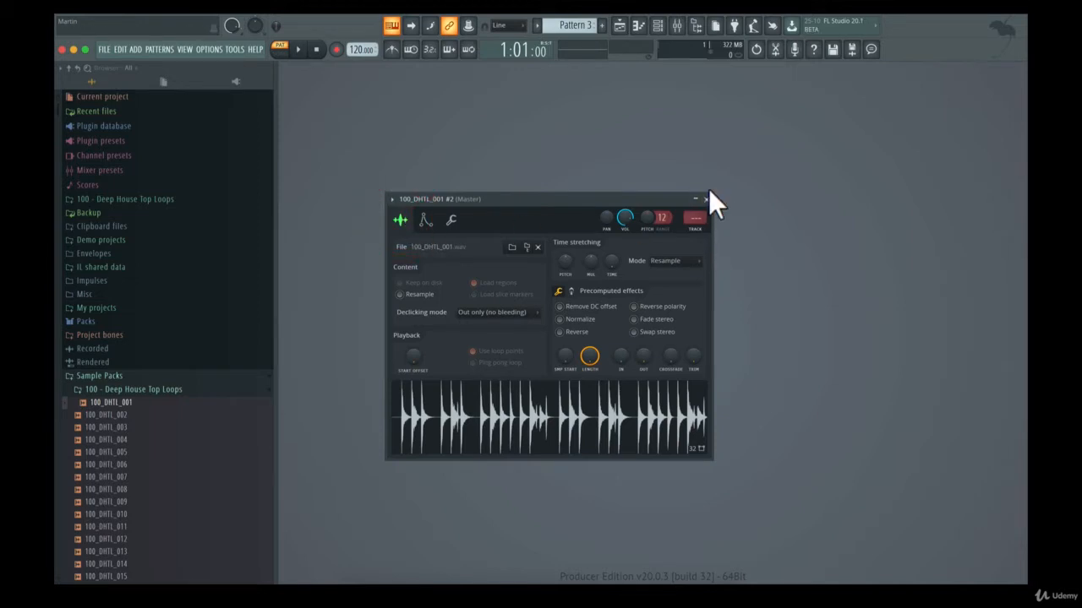
click(658, 26)
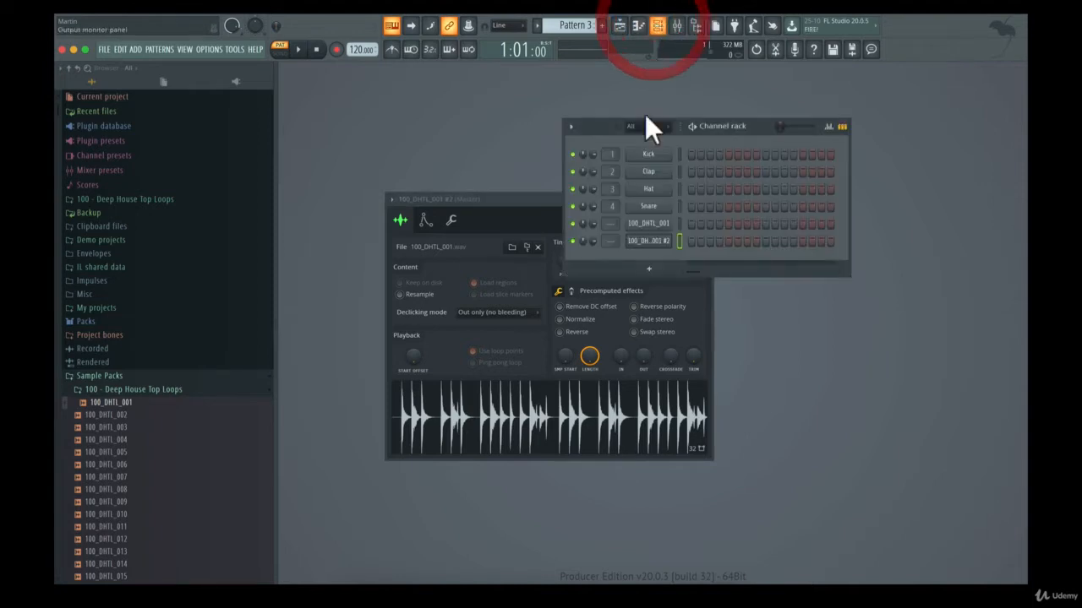
right_click(666, 241)
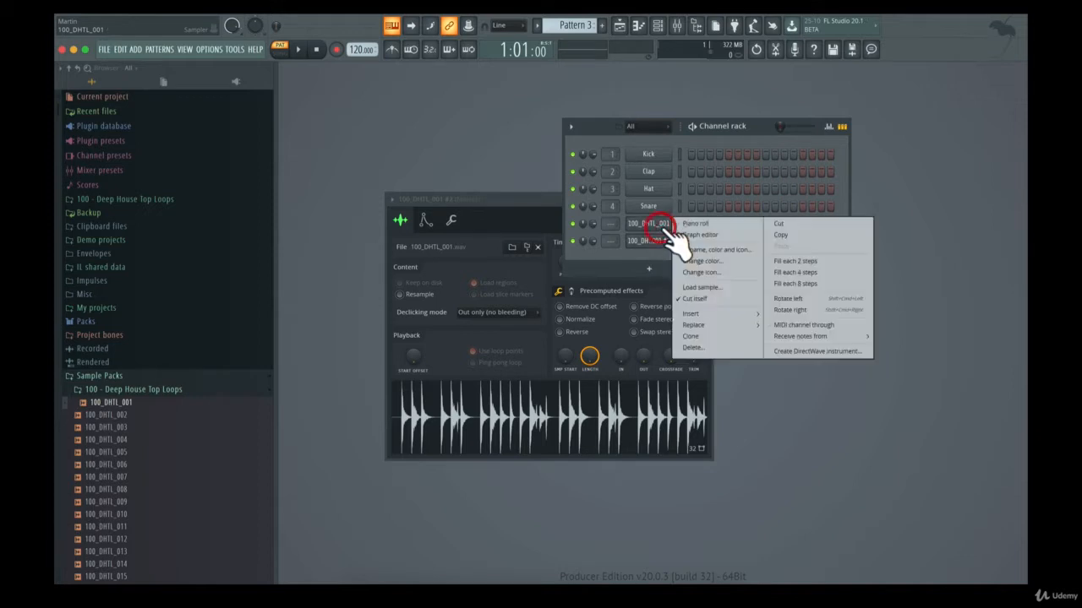
click(698, 349)
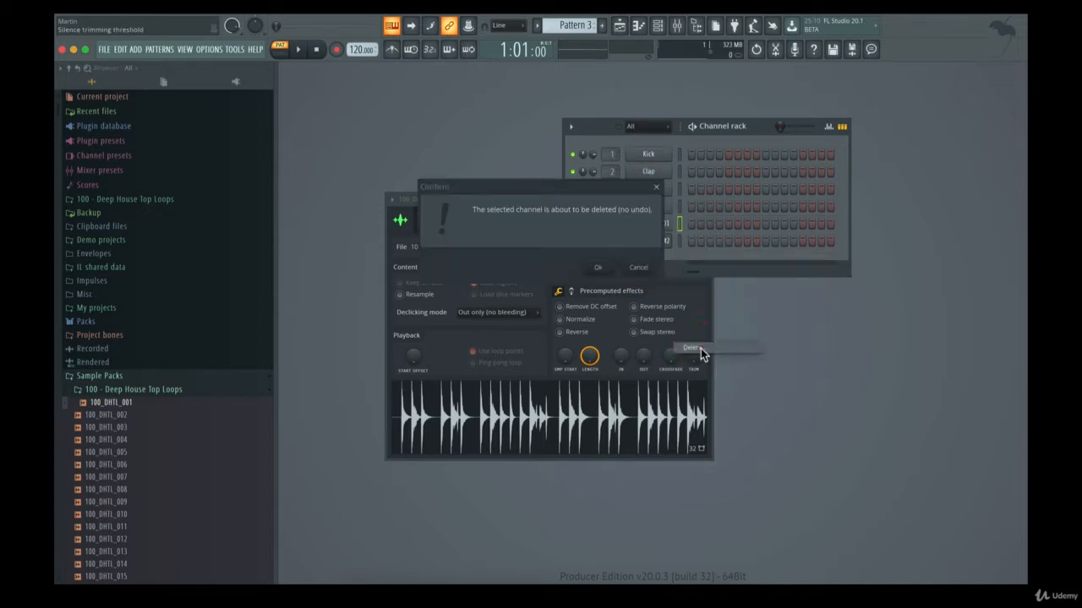
click(602, 268)
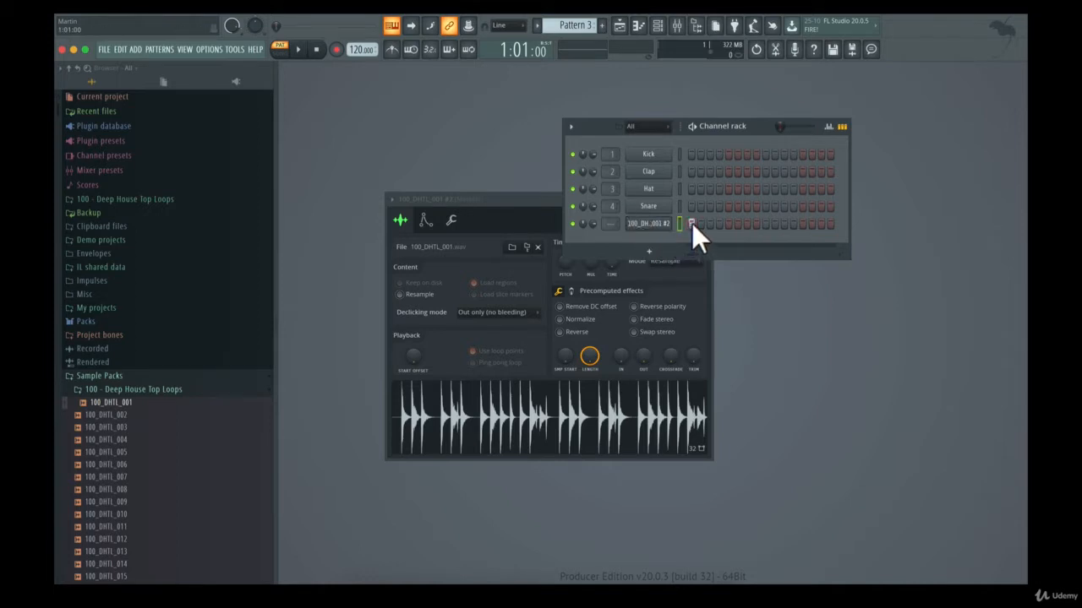
Place steps 1, 5, 9 and 13 on the 100_DHTL_001 #2 channel and clear the row.
click(691, 224)
click(728, 224)
click(766, 224)
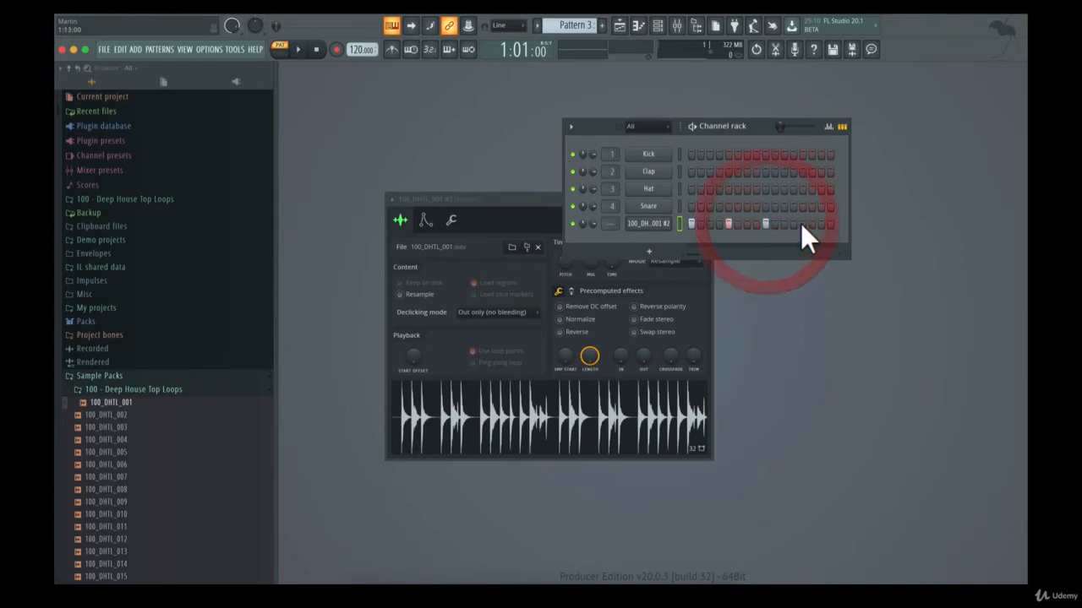
click(802, 224)
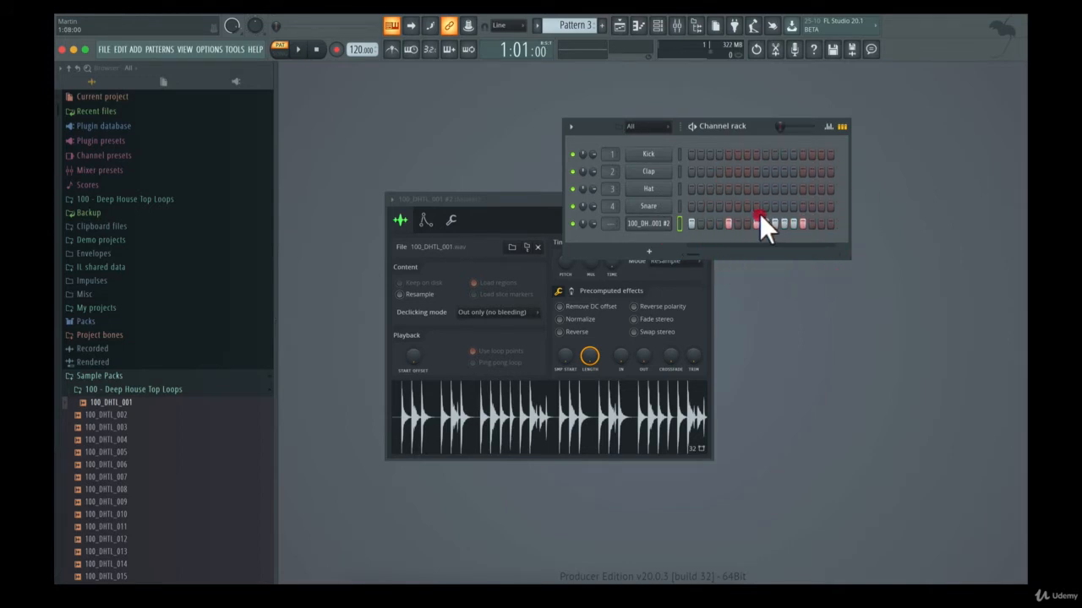
drag(760, 215, 688, 208)
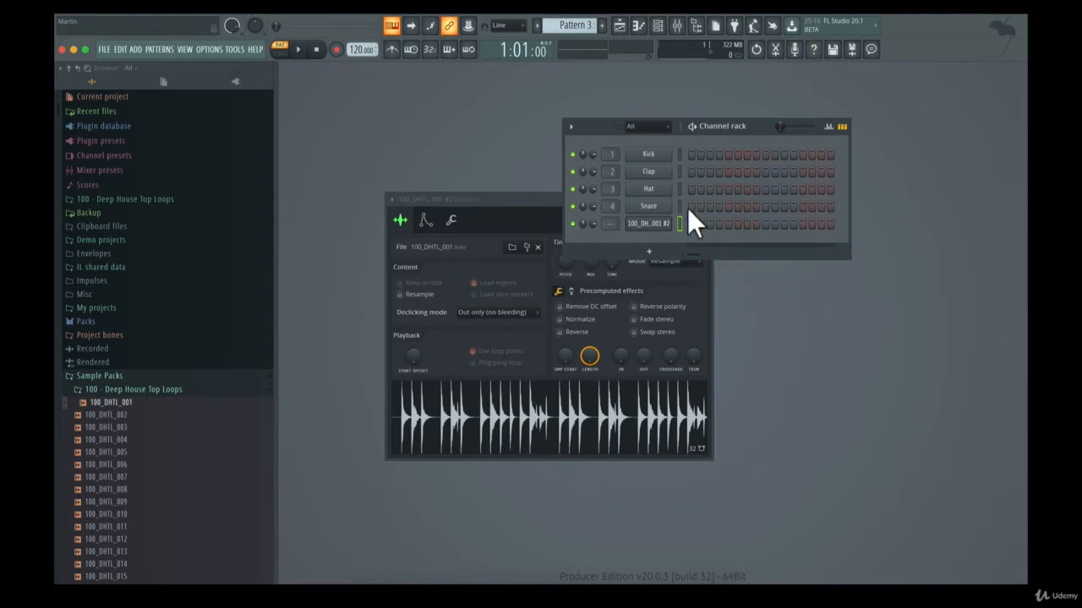
Show the playlist and the mixer, and close the playlist.
click(632, 33)
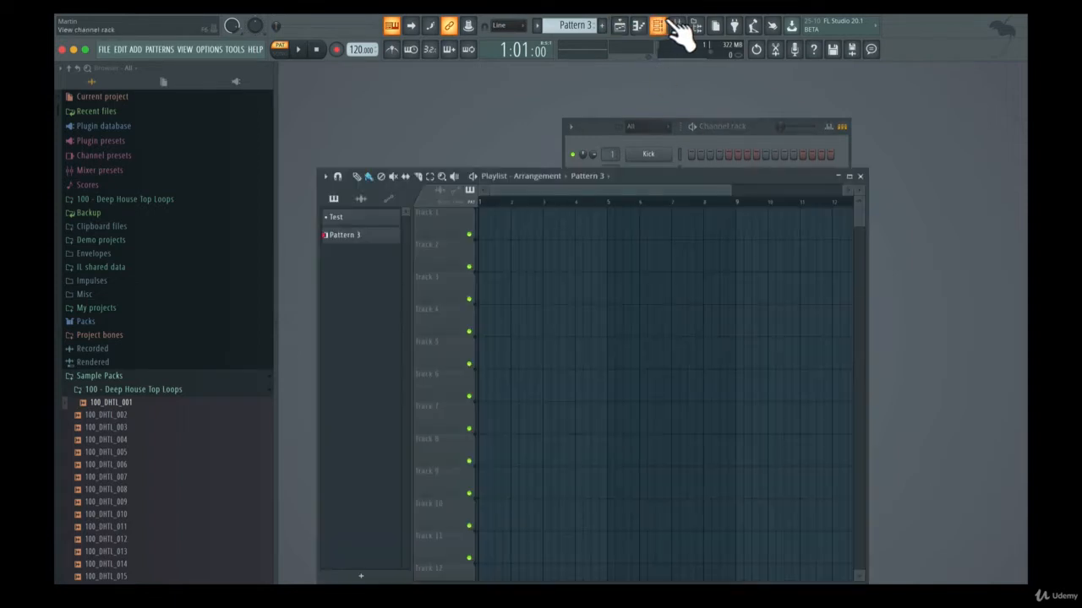
click(676, 26)
drag(459, 306, 541, 290)
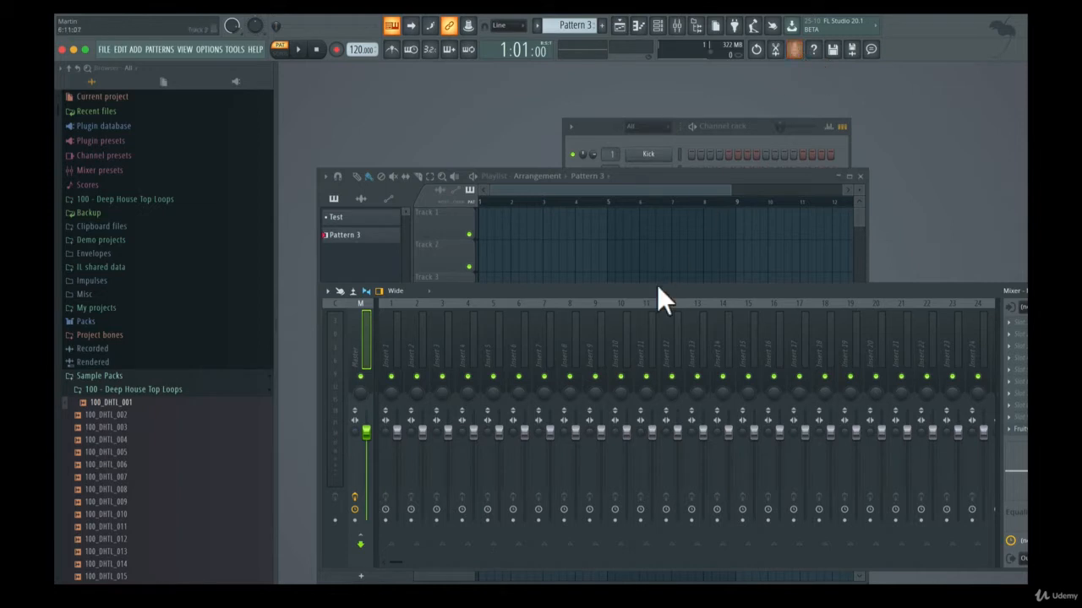
click(860, 176)
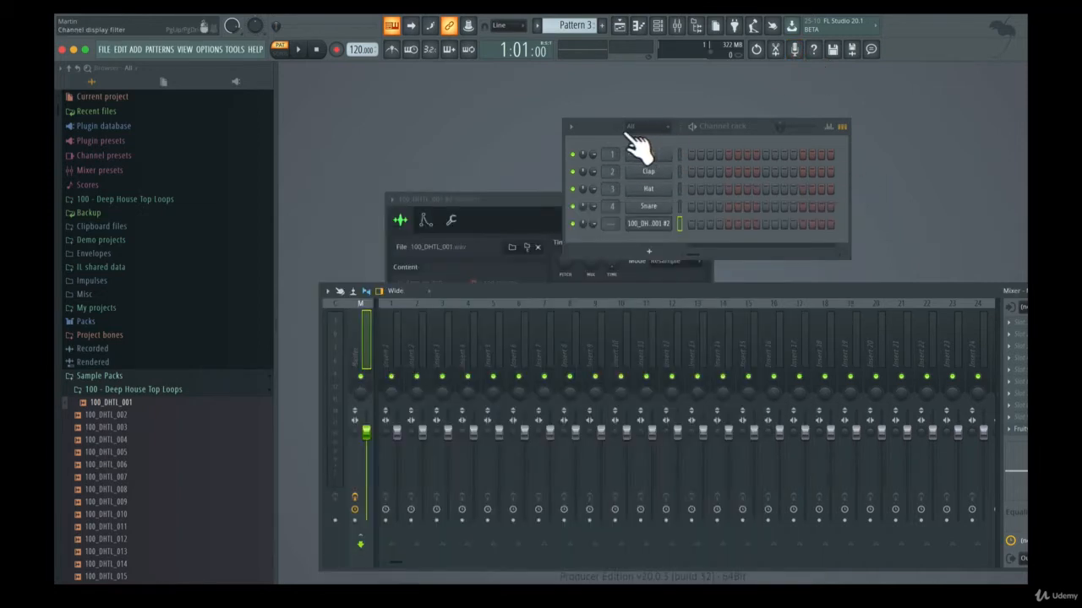
Show and hide the piano roll and the playlist in turn.
click(638, 26)
click(638, 27)
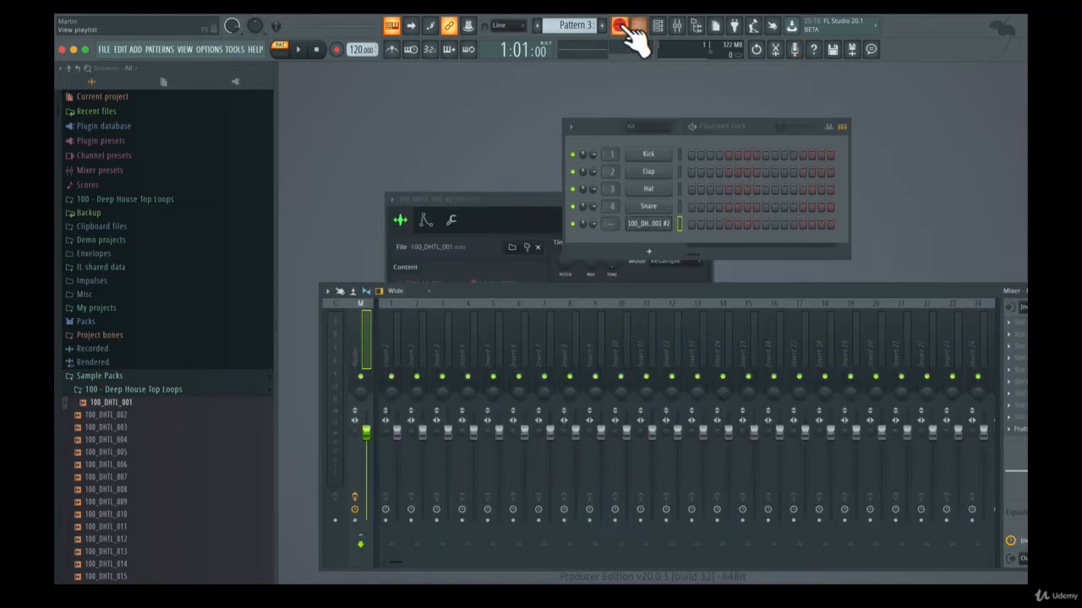
click(620, 27)
click(620, 27)
Close the mixer, the channel rack and the 100_DHTL_001 #2 channel settings to clear the workspace.
click(677, 27)
click(676, 27)
click(676, 27)
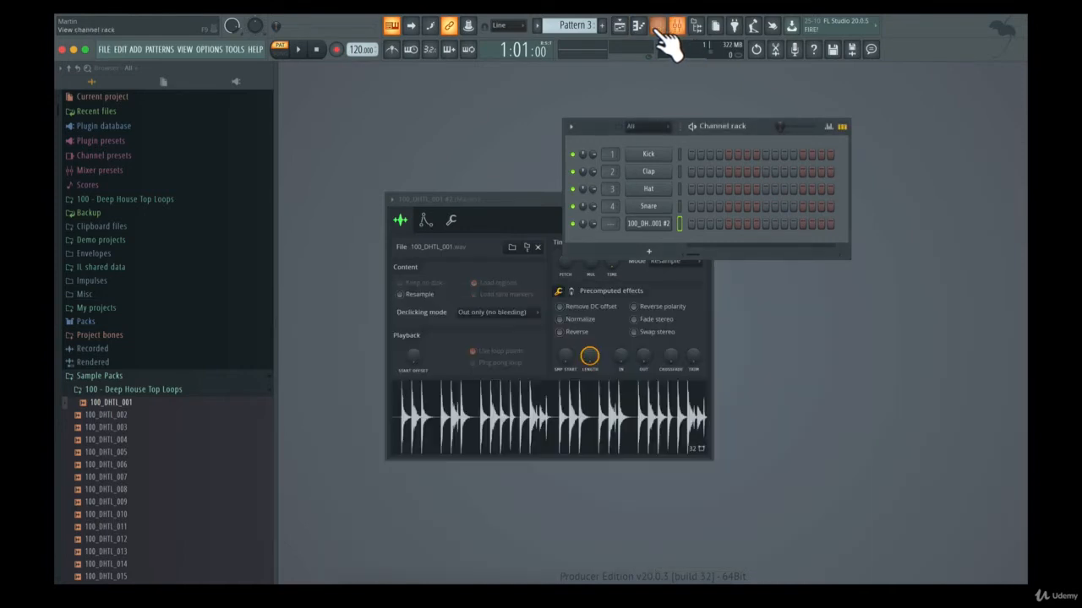
click(658, 26)
click(706, 198)
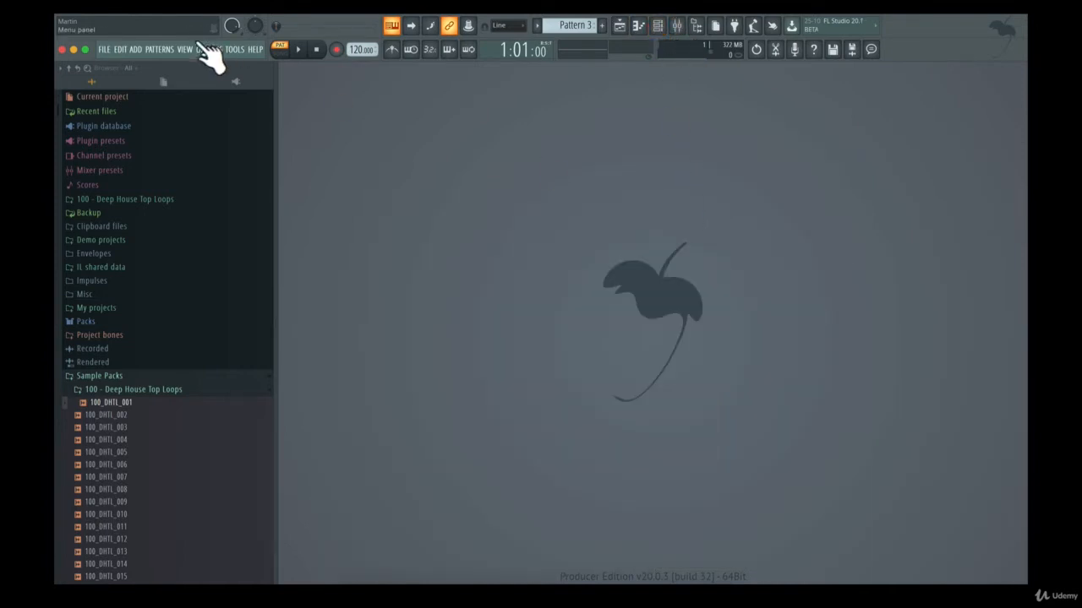
Show the channel rack and the playlist, and maximize the playlist window.
key(F6)
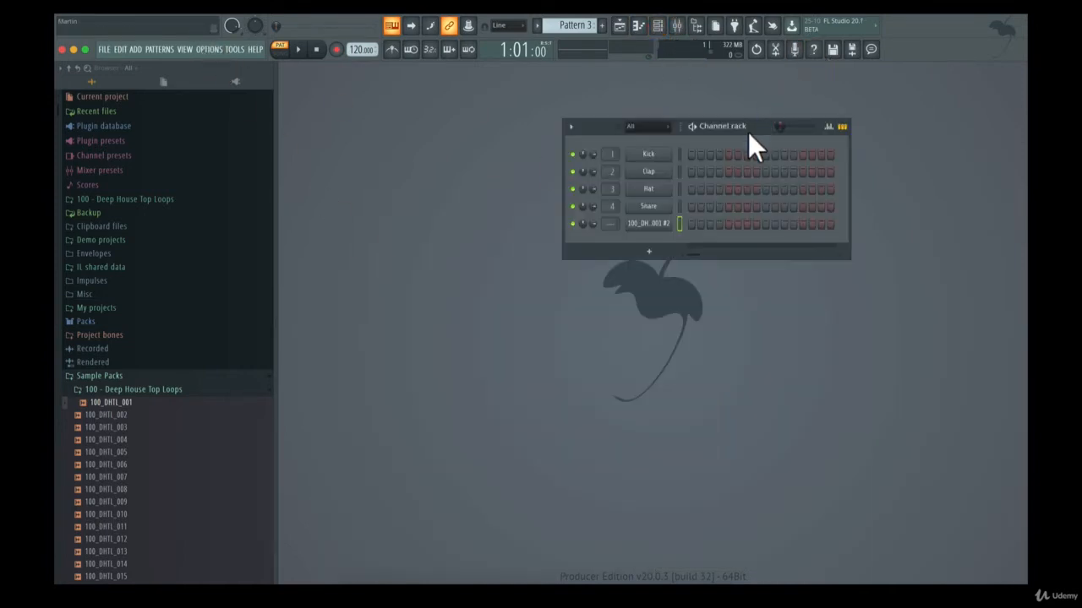
click(619, 26)
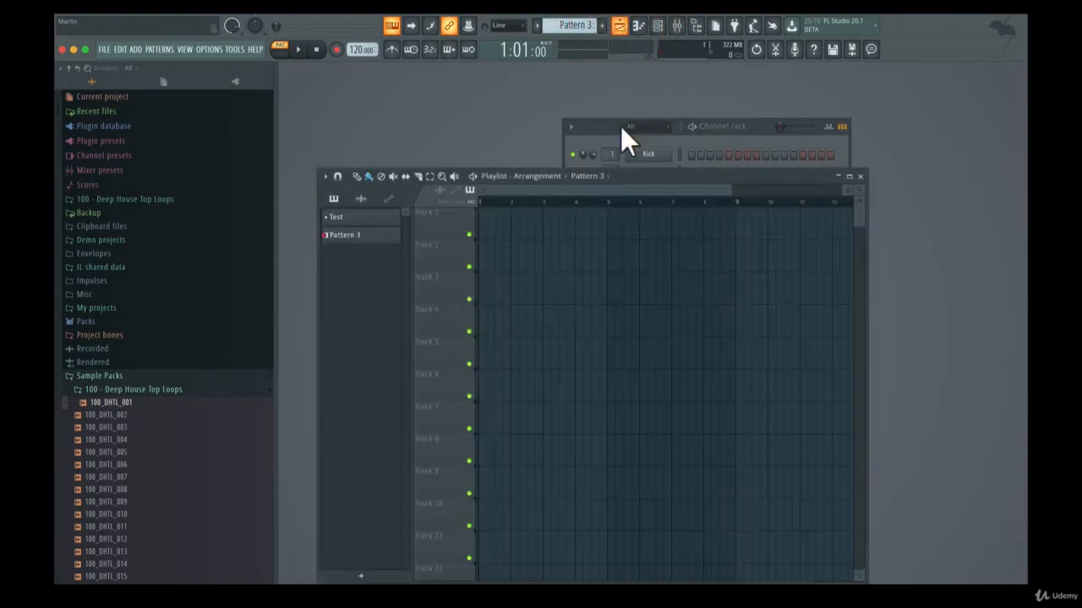
double_click(672, 174)
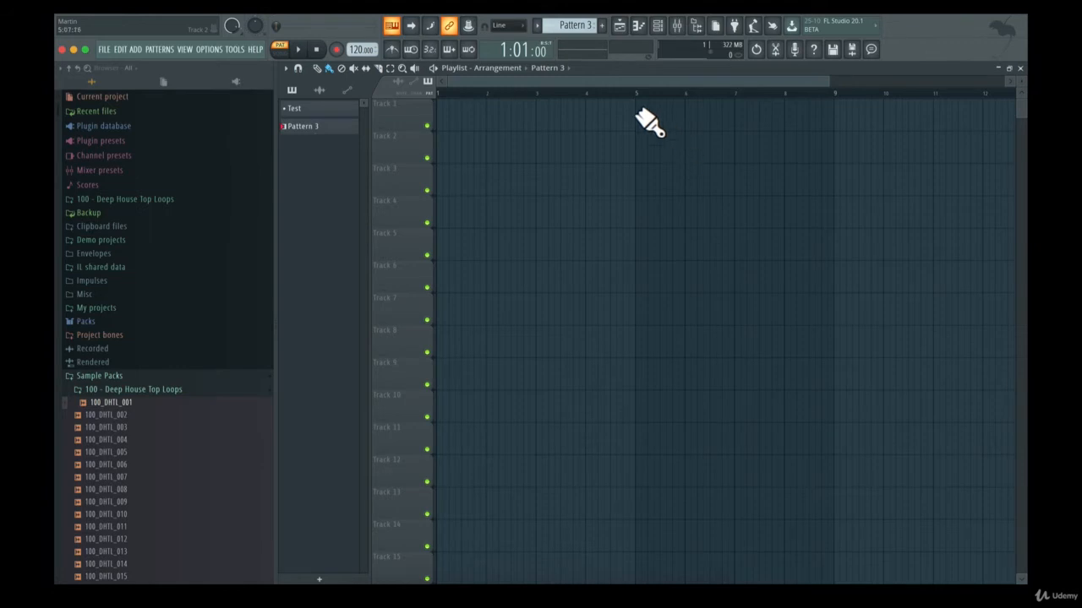
Toggle the channel rack over the playlist, and place and delete a Pattern 3 clip on Track 3.
click(660, 26)
click(660, 26)
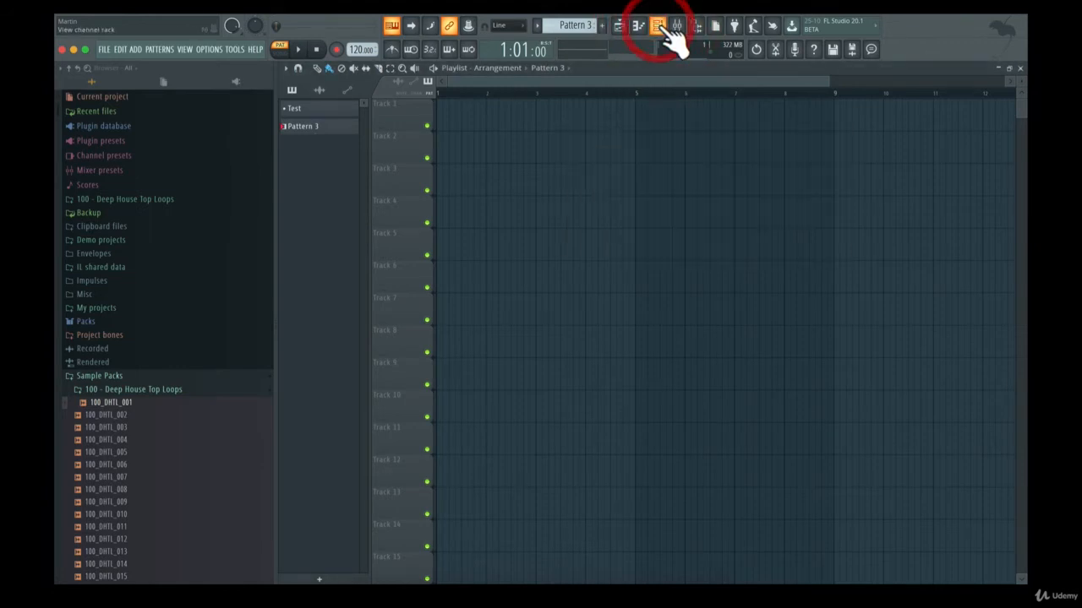
click(660, 26)
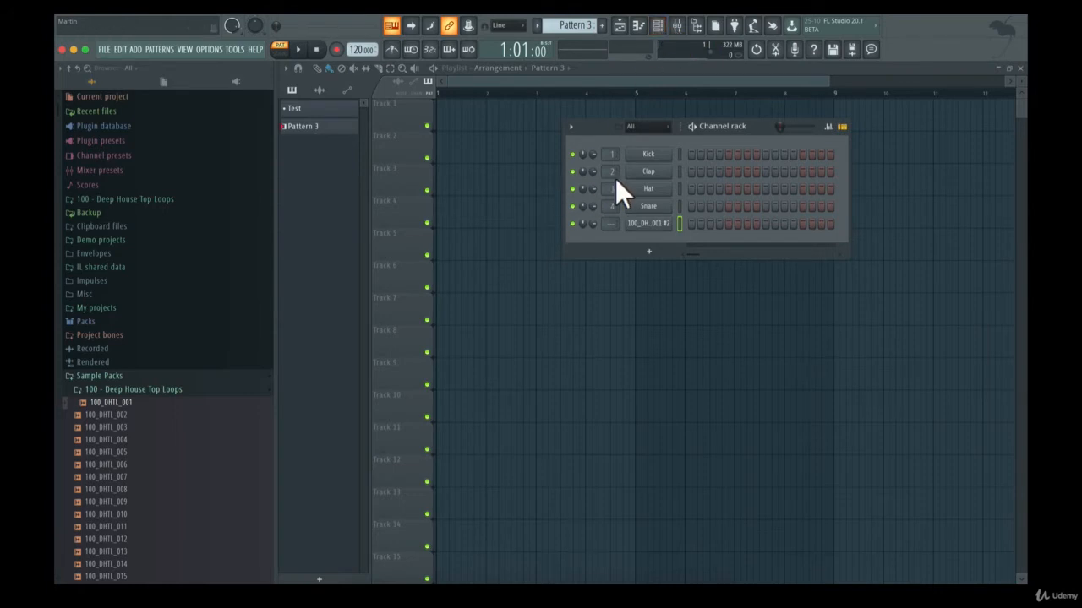
click(507, 179)
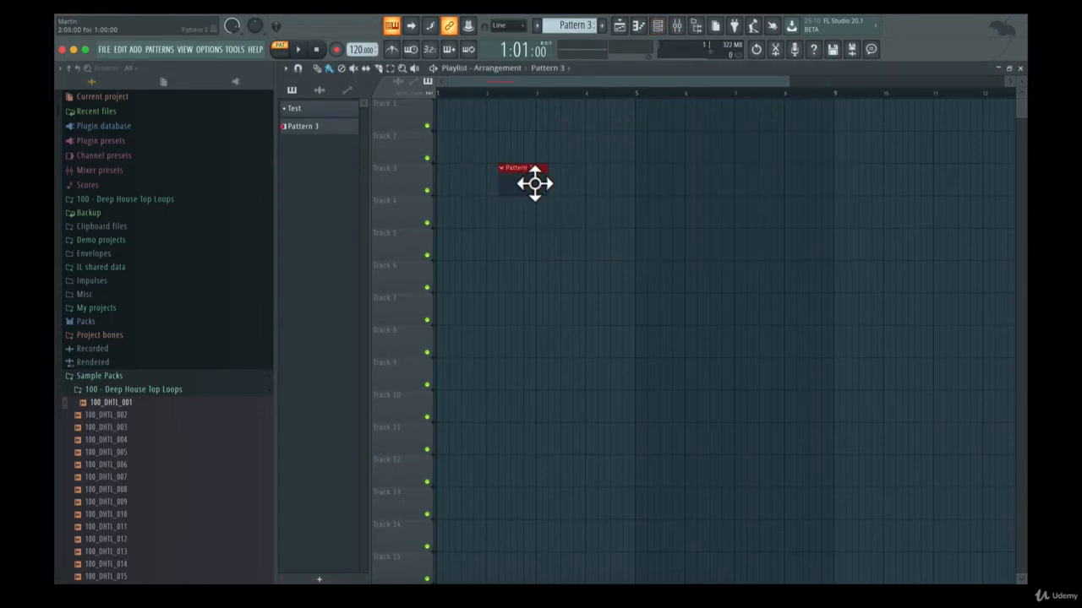
right_click(535, 184)
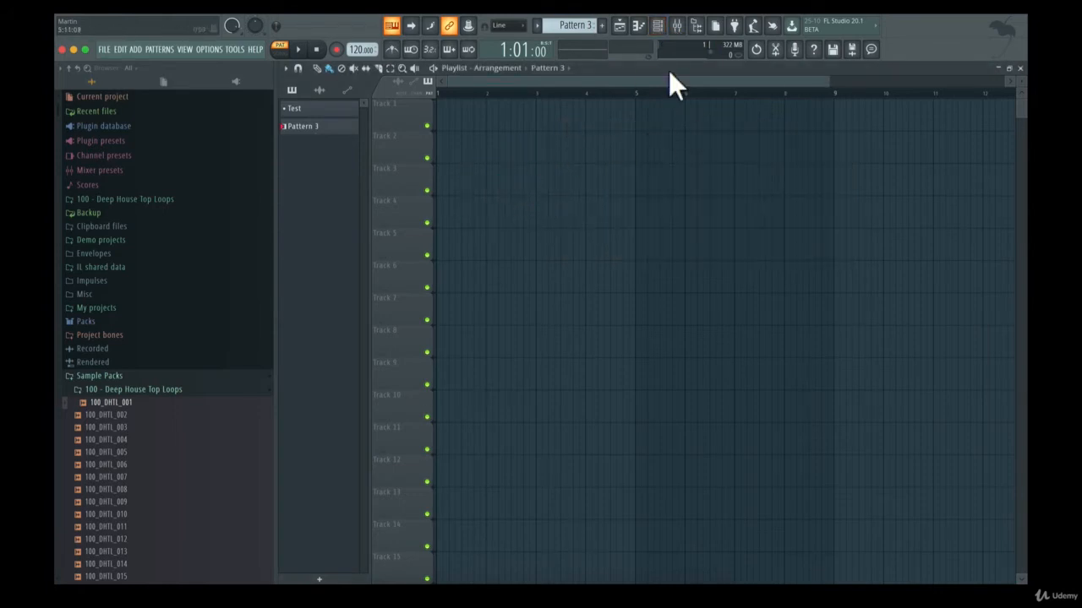
Show the channel rack, set it to Detached and move it over the lower tracks of the playlist.
click(658, 25)
click(571, 126)
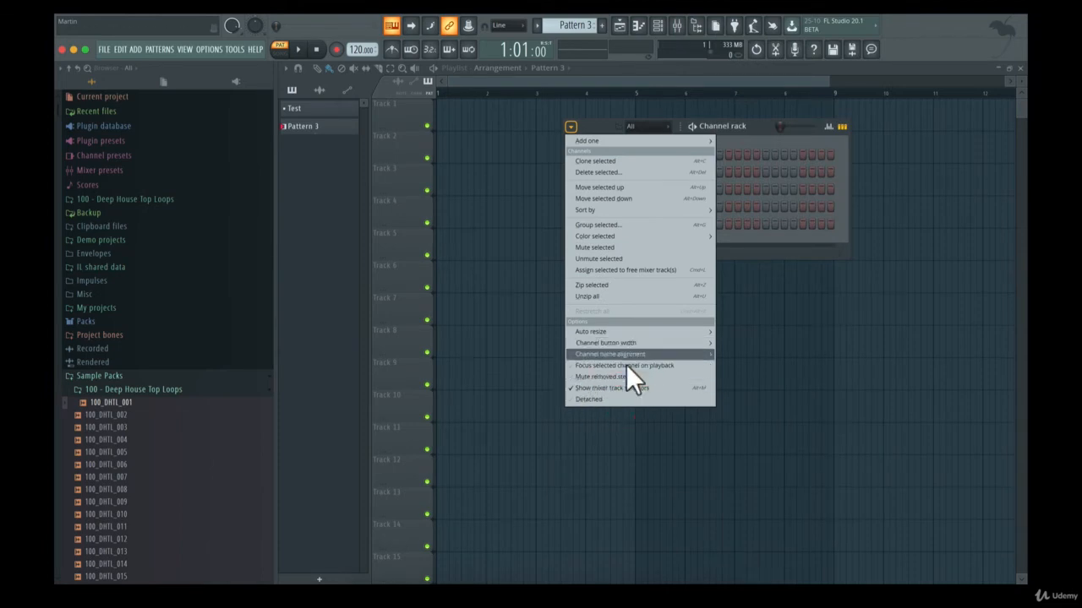
click(603, 403)
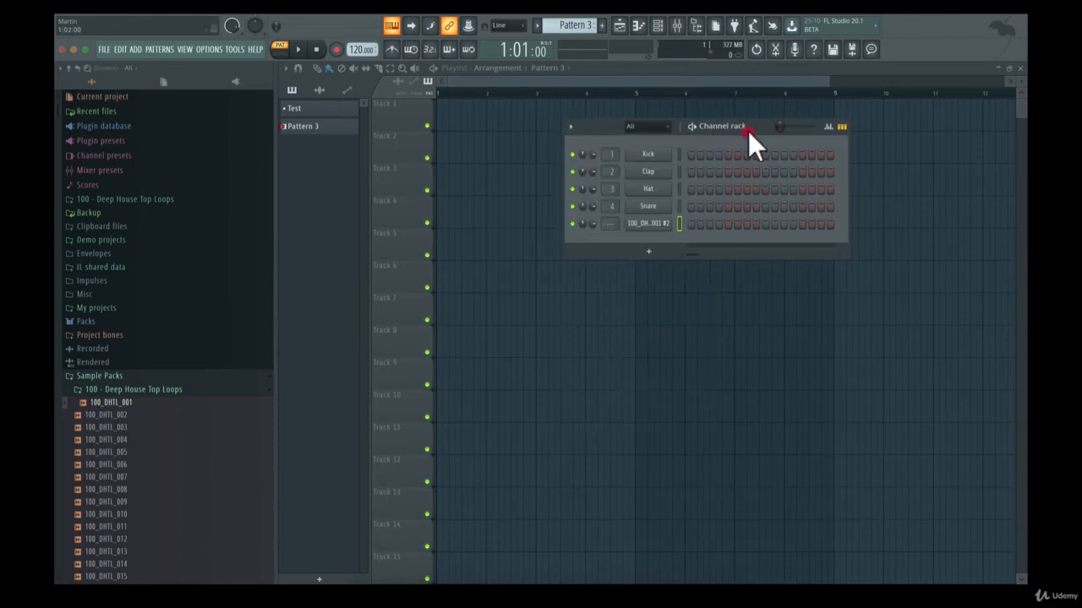
drag(748, 131, 496, 420)
Place two Pattern 3 clips on Track 7 of the playlist and delete both.
click(529, 315)
click(622, 310)
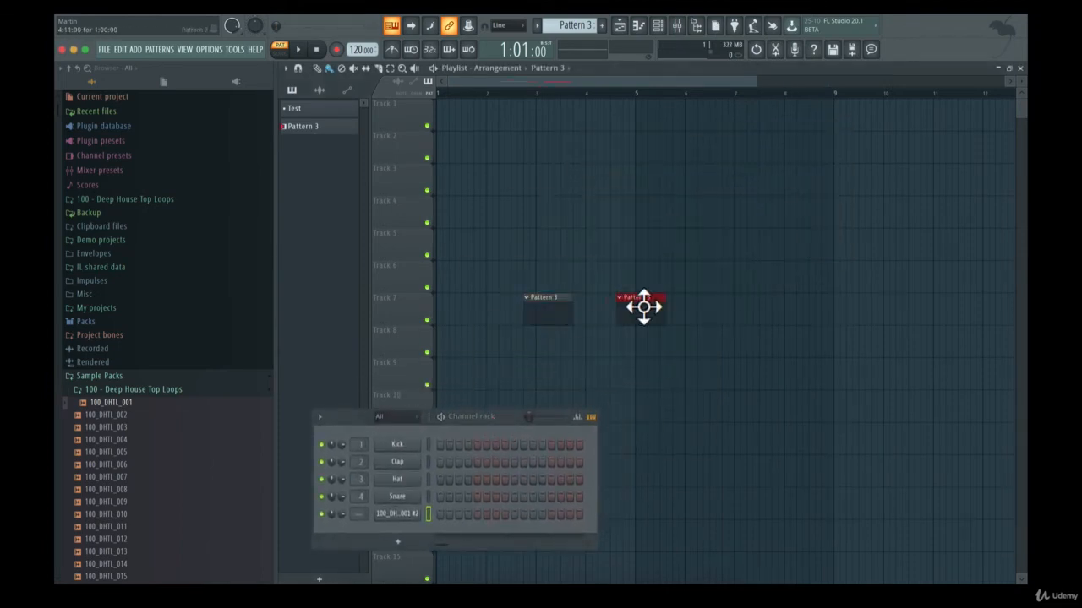
right_click(646, 308)
right_click(558, 317)
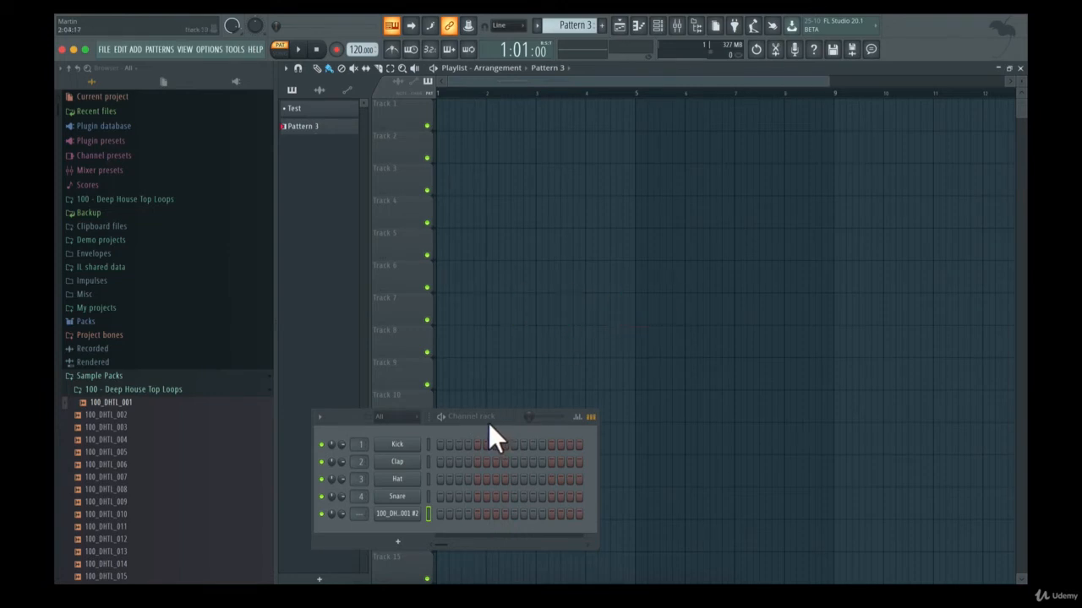
Toggle the visibility of the detached channel rack.
click(664, 32)
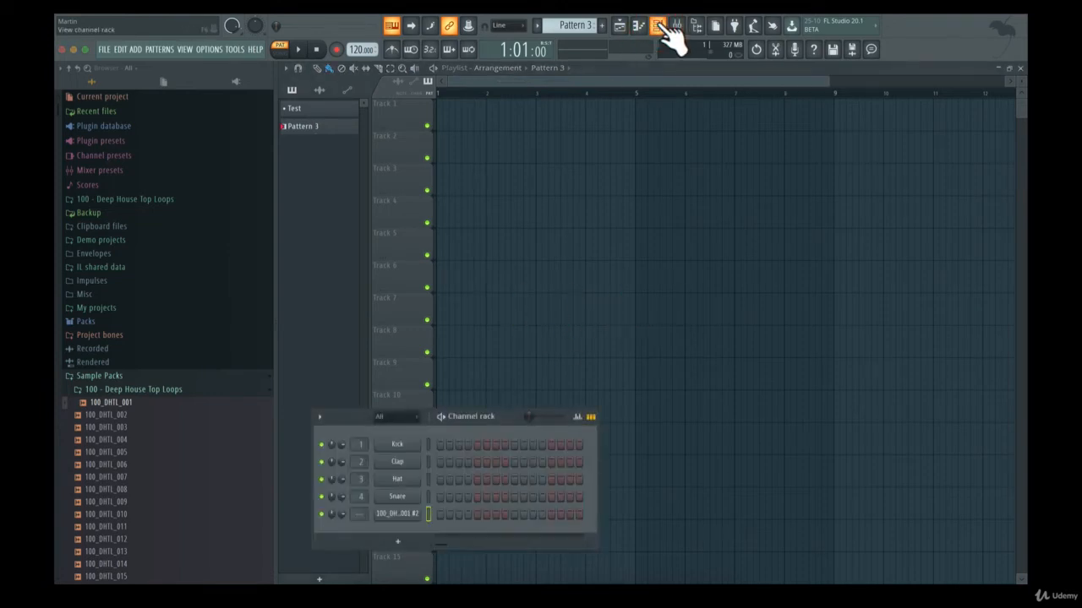
click(664, 32)
click(663, 32)
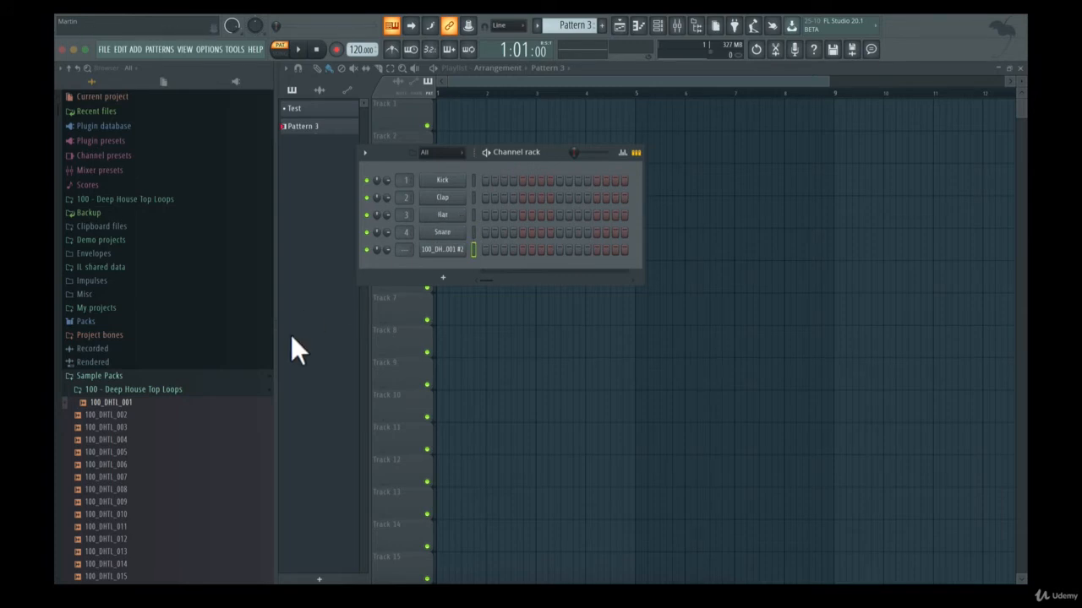
Collapse the Sample Packs folder and open the Kicks folder inside Packs > Drums.
click(106, 376)
click(105, 322)
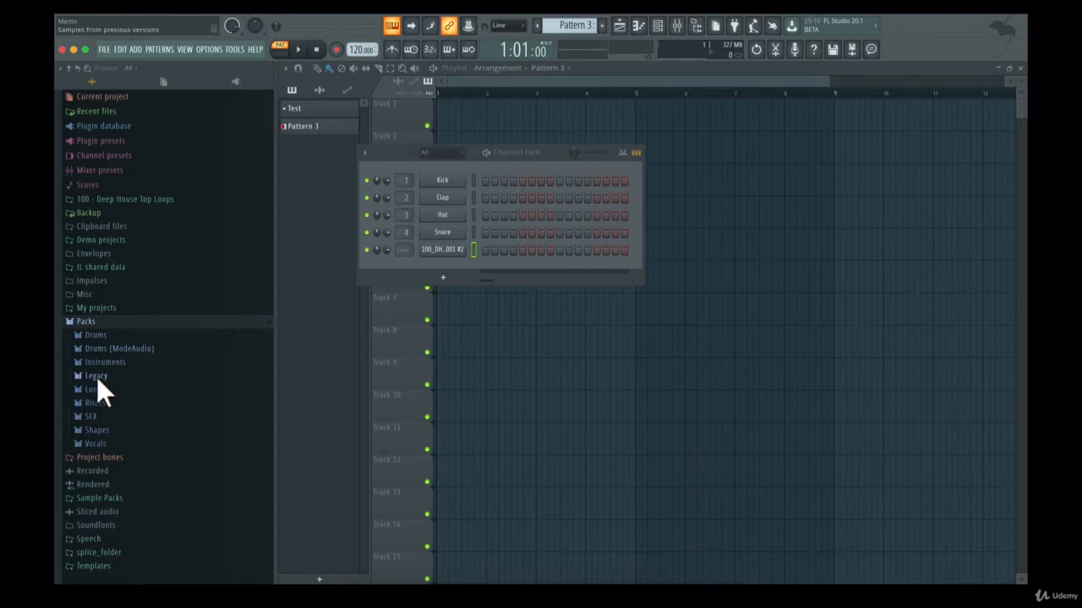
click(112, 335)
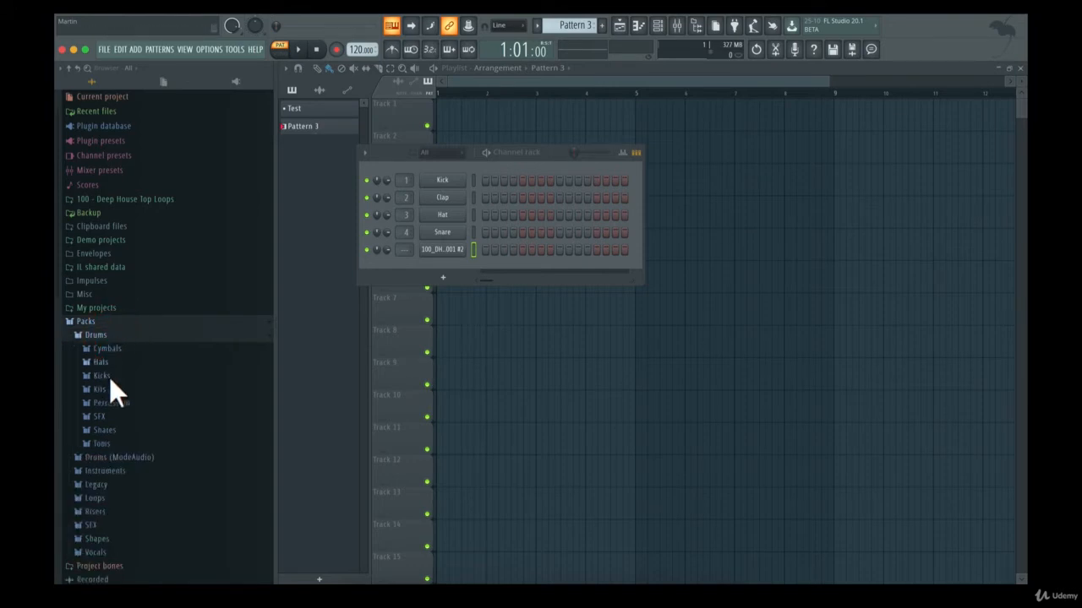
click(112, 375)
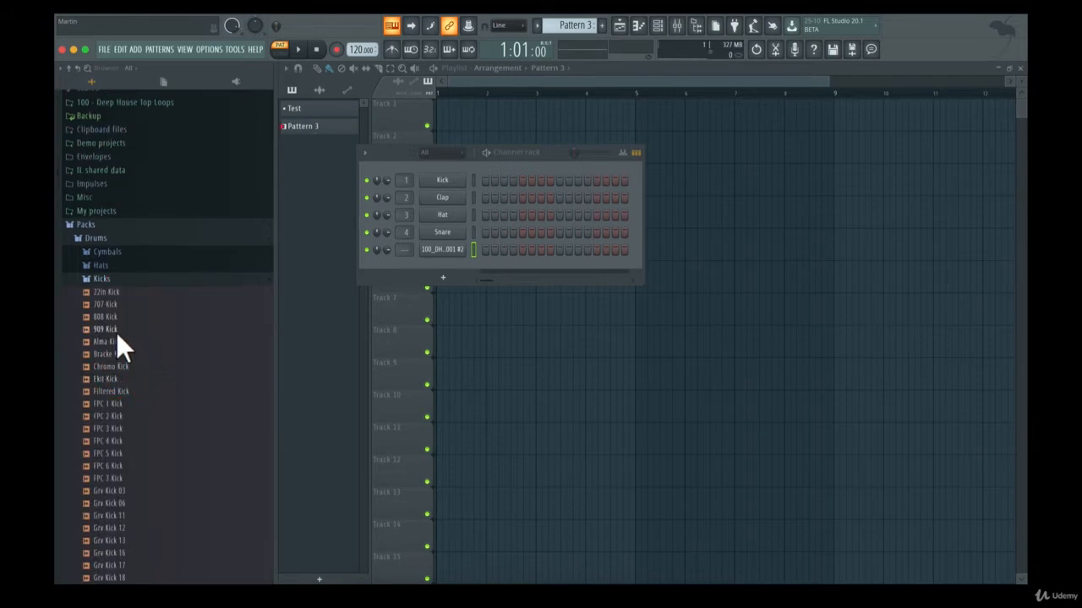
Preview several kick samples and add 808 Kick as a new channel below 100_DHTL_001 #2 in the channel rack.
click(109, 442)
click(100, 476)
click(121, 366)
click(123, 329)
click(126, 314)
drag(106, 313, 445, 262)
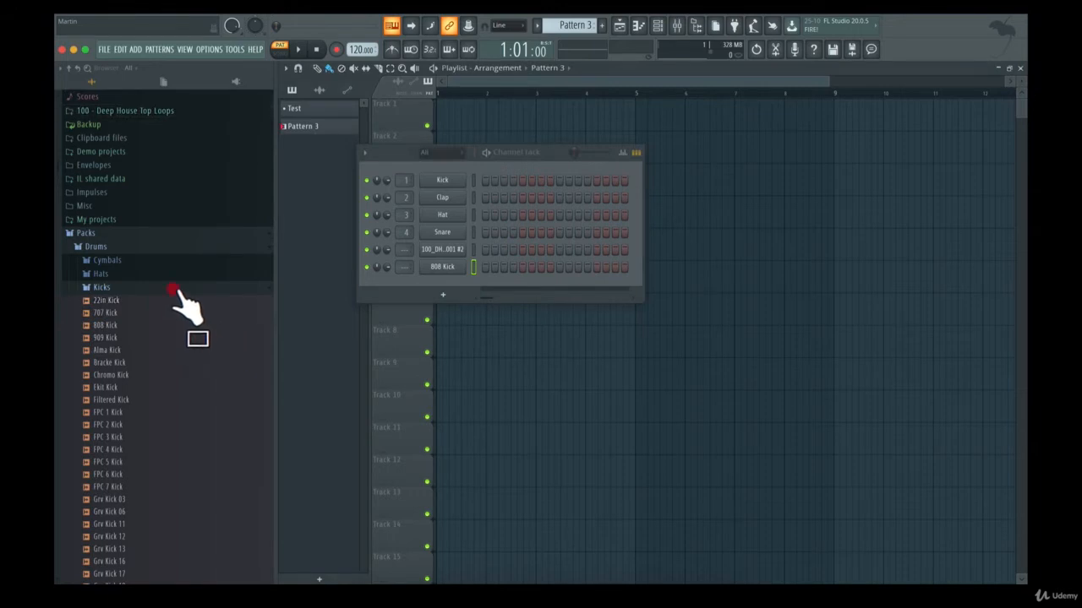
Collapse the Kicks folder and add Classical Acoustic (1) from Instruments > Guitar > Classical Acoustic as a new channel below 808 Kick.
click(174, 289)
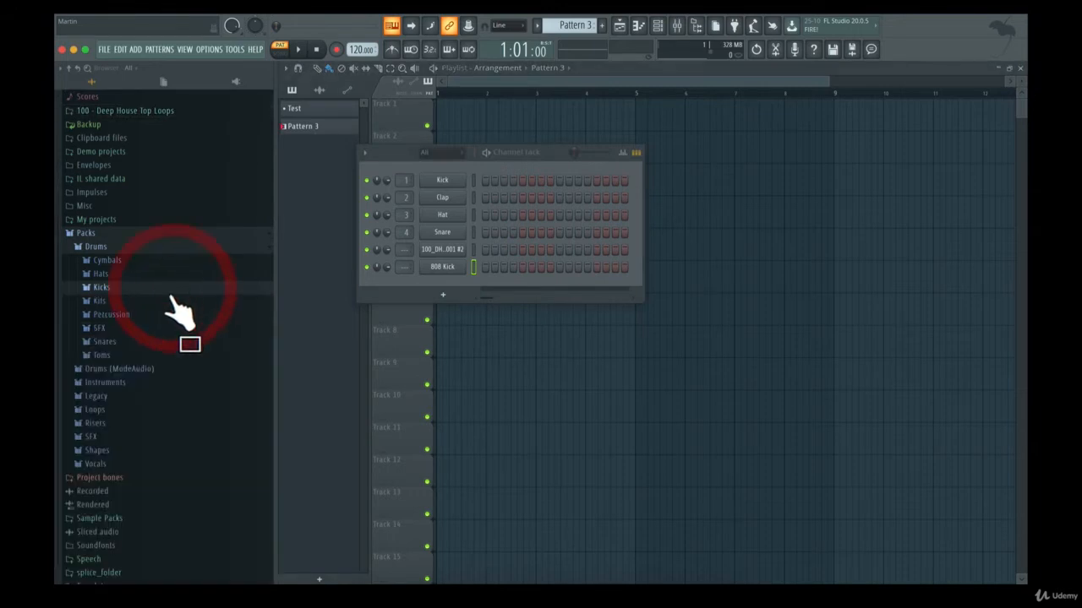
click(125, 385)
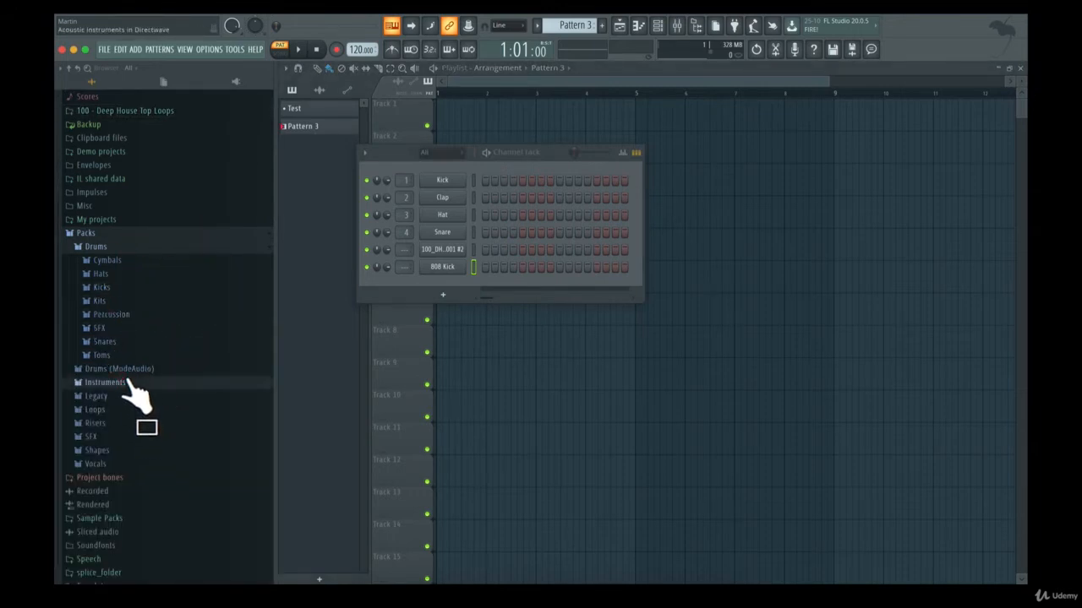
click(124, 395)
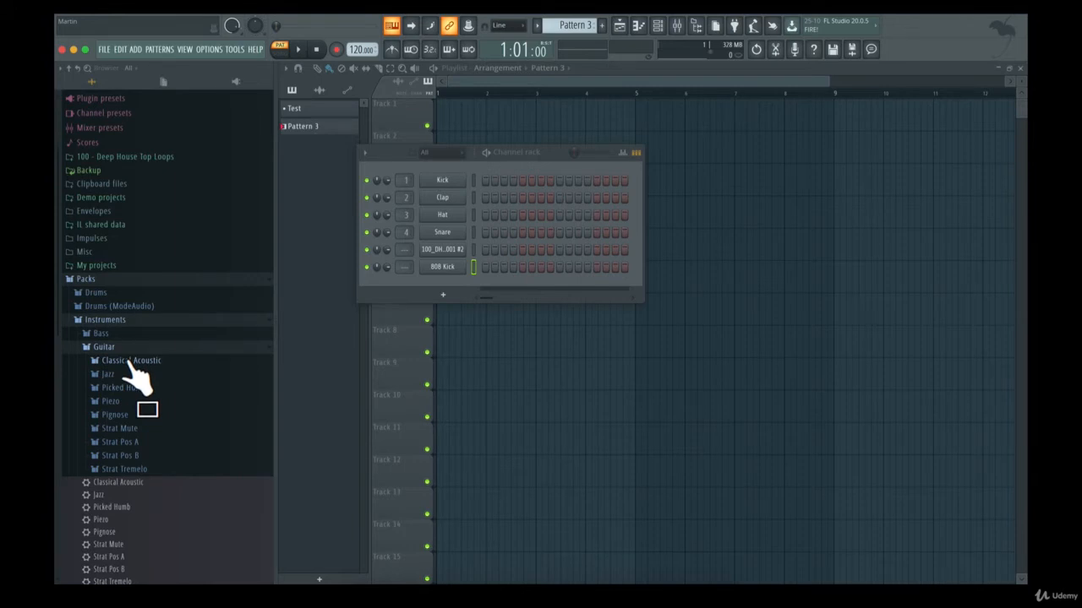
click(128, 362)
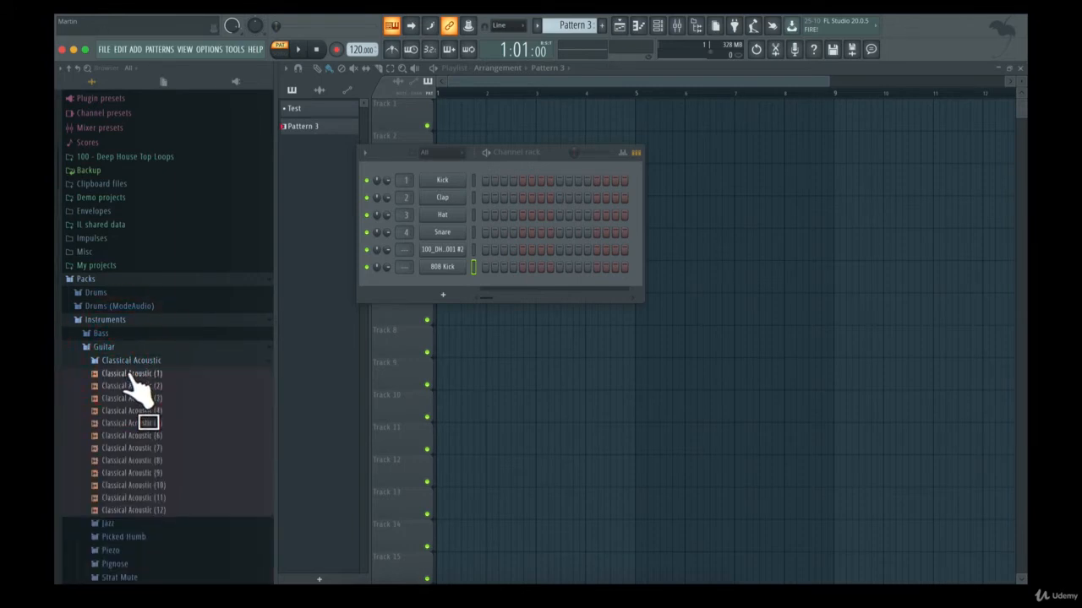
drag(131, 381, 445, 282)
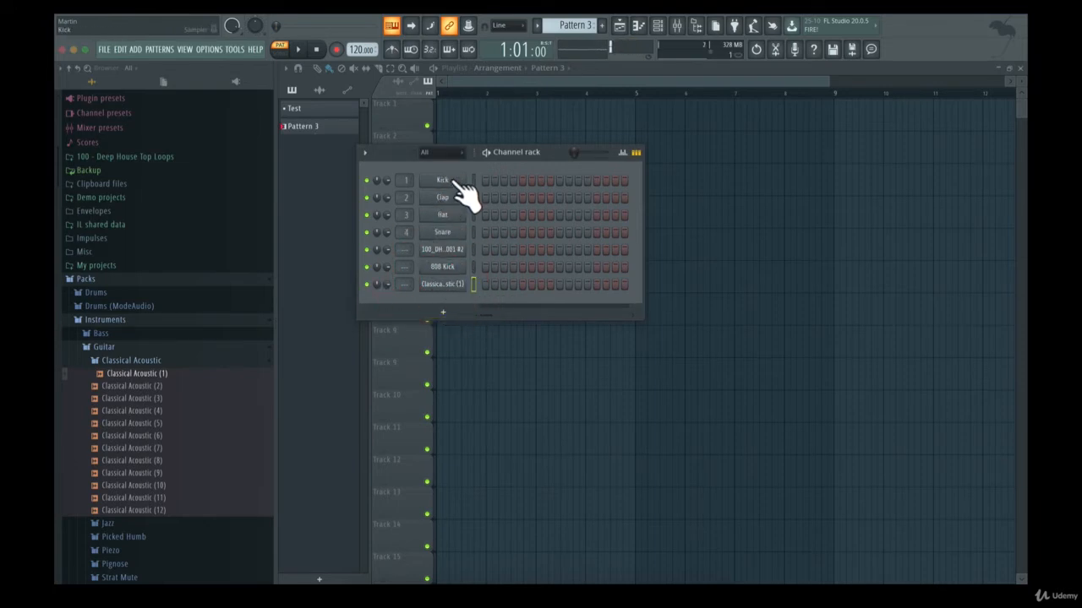
Open the 808 Kick channel settings, move the channel rack clear of them, audition the waveform twice and close the settings.
click(442, 267)
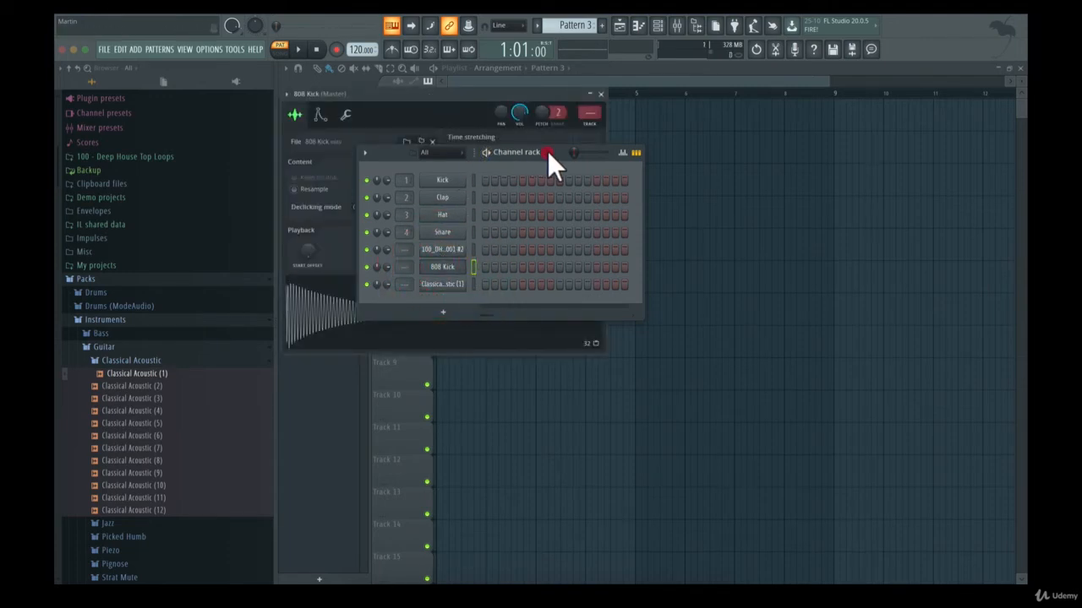
drag(547, 152, 829, 124)
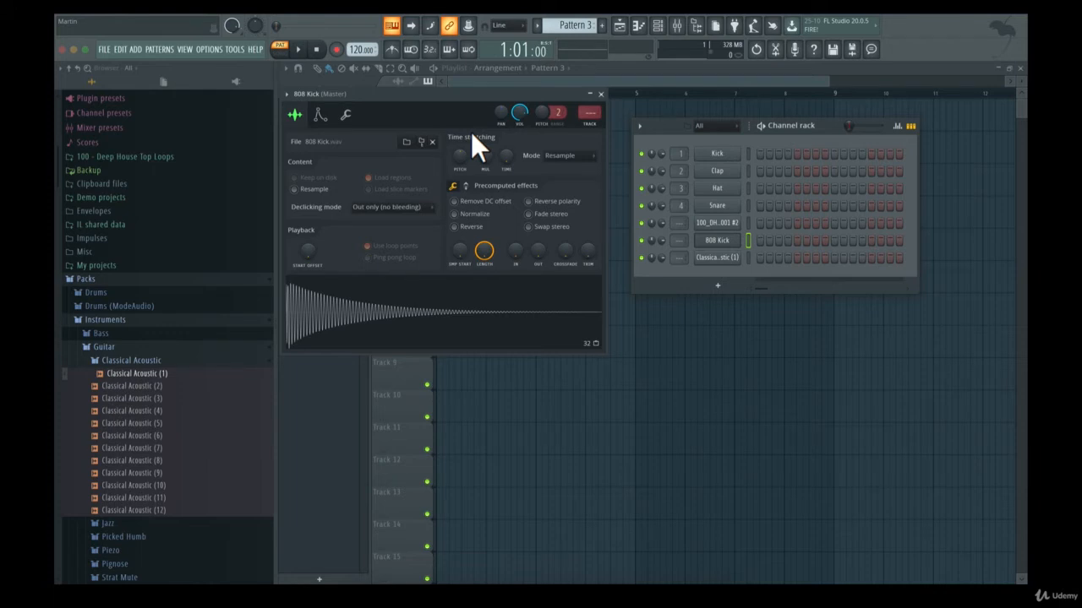
click(391, 328)
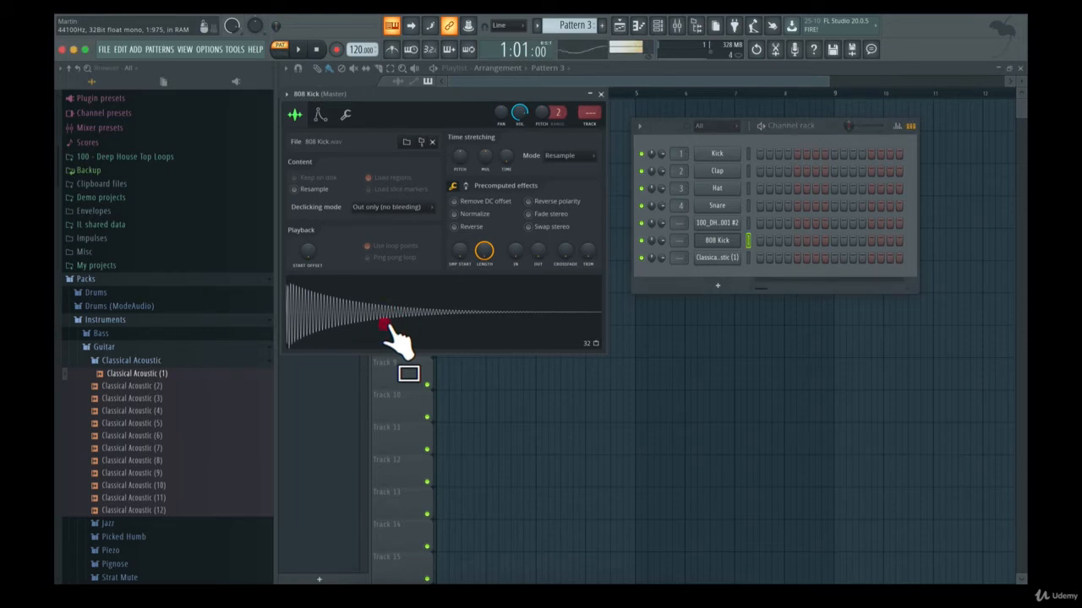
click(391, 328)
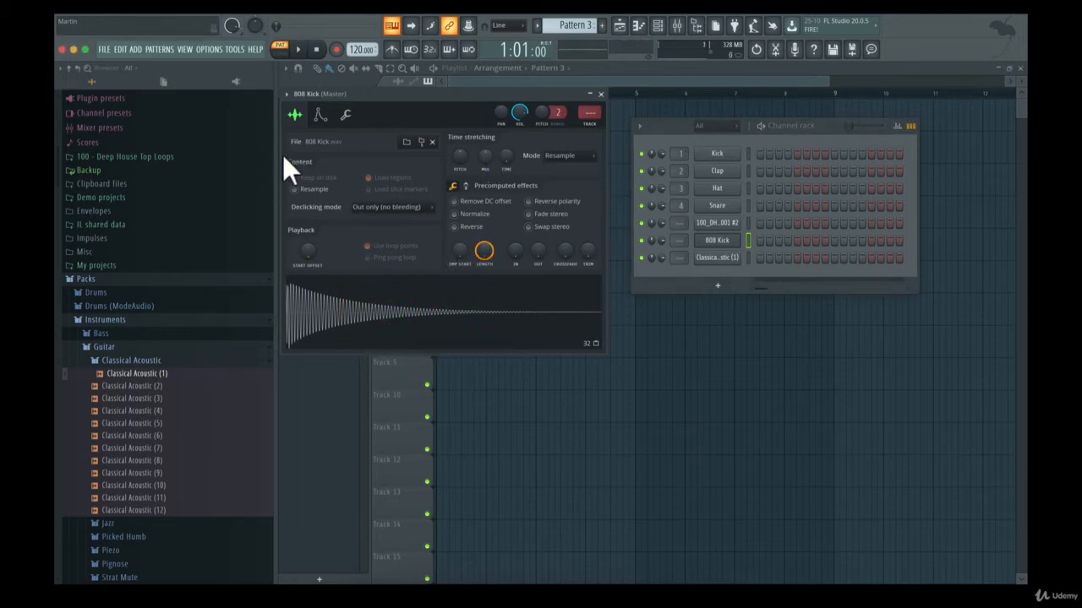
click(321, 115)
click(601, 93)
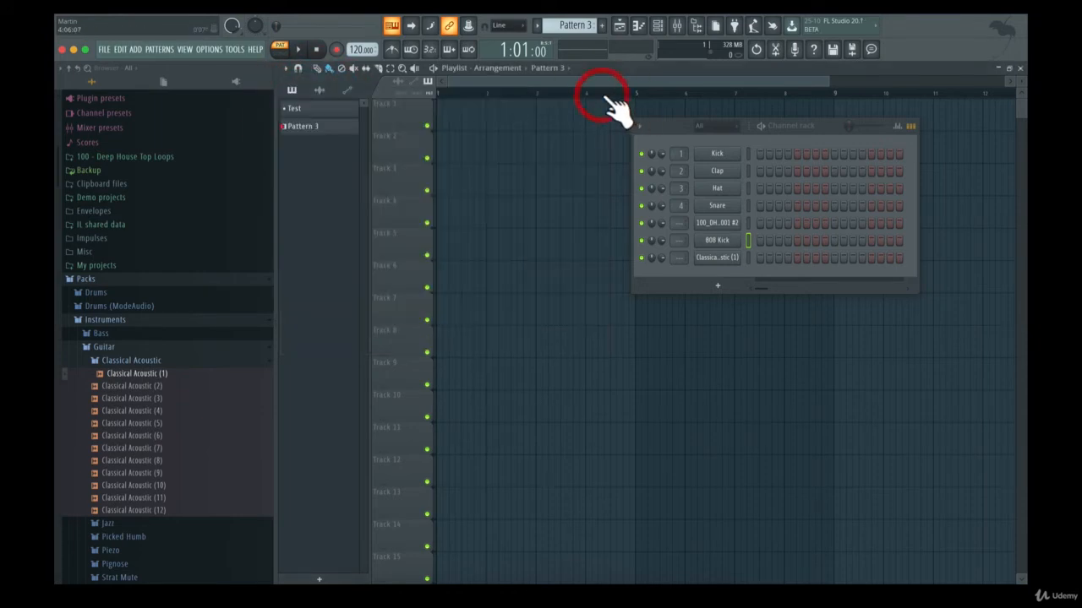
View the channel settings one after another from Classical Acoustic (1) up to Kick, and move the channel rack aside.
drag(826, 131, 663, 155)
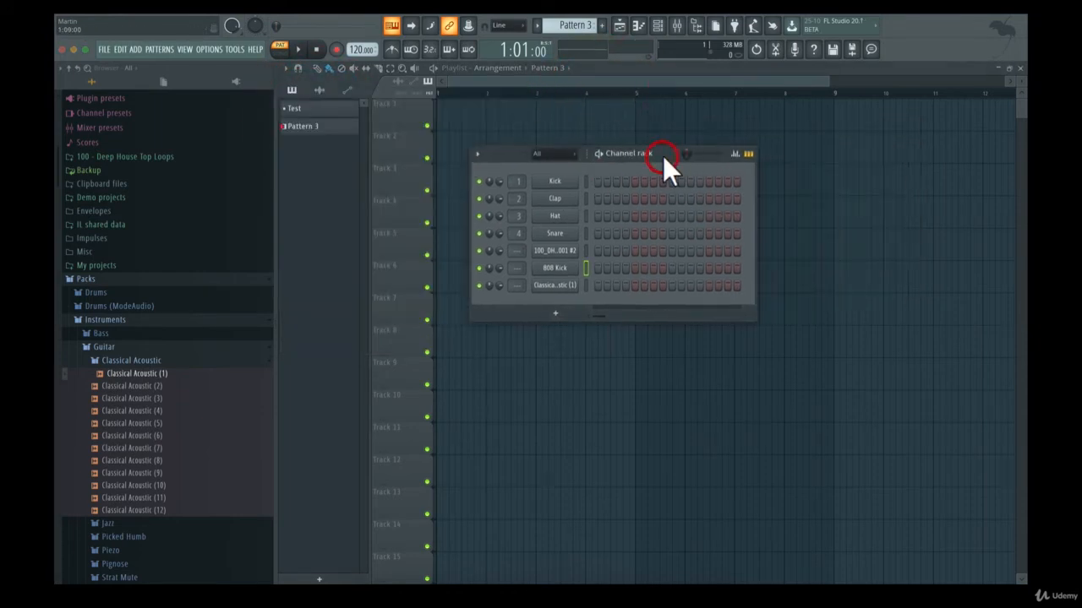
click(556, 286)
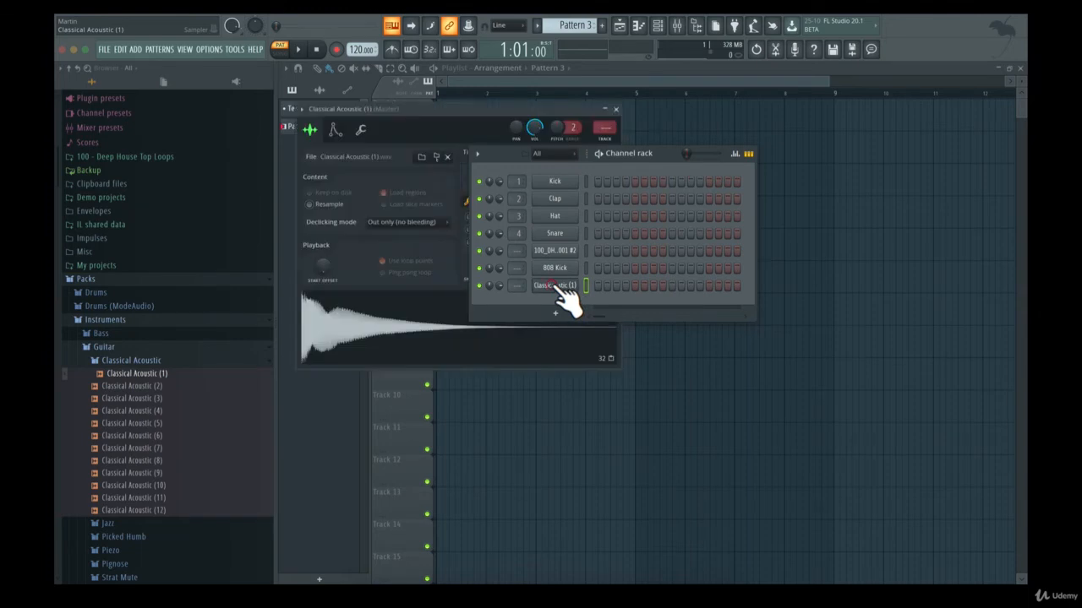
click(551, 251)
click(550, 268)
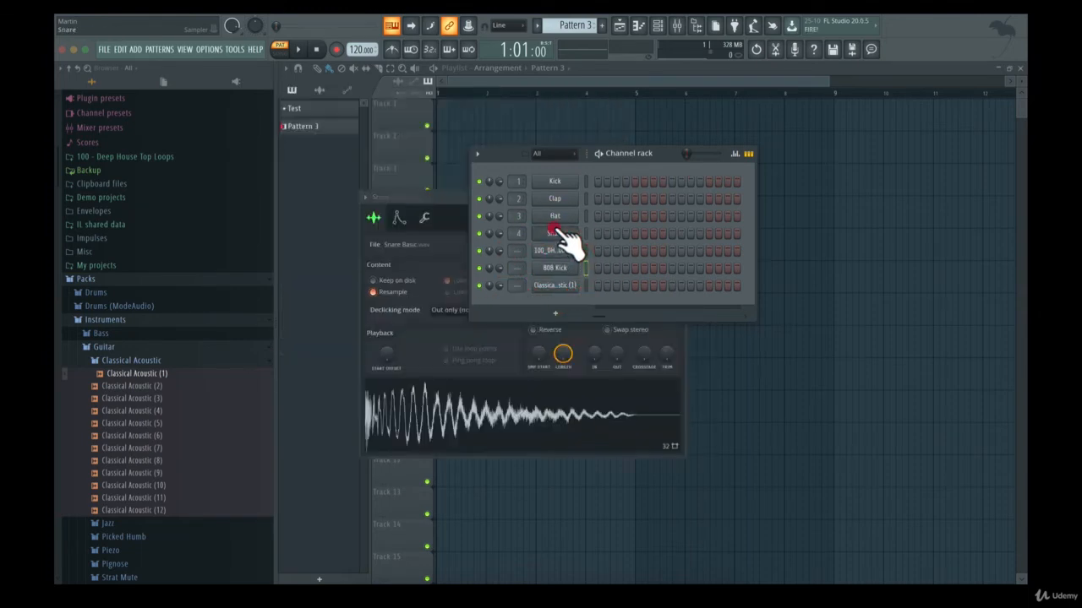
click(554, 199)
click(559, 181)
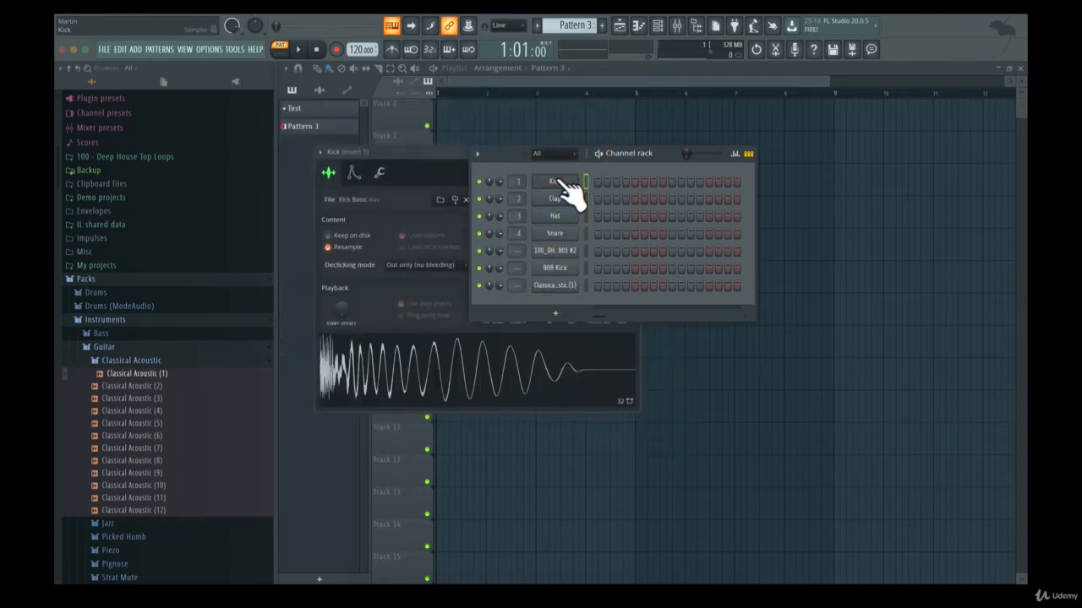
drag(681, 162, 868, 226)
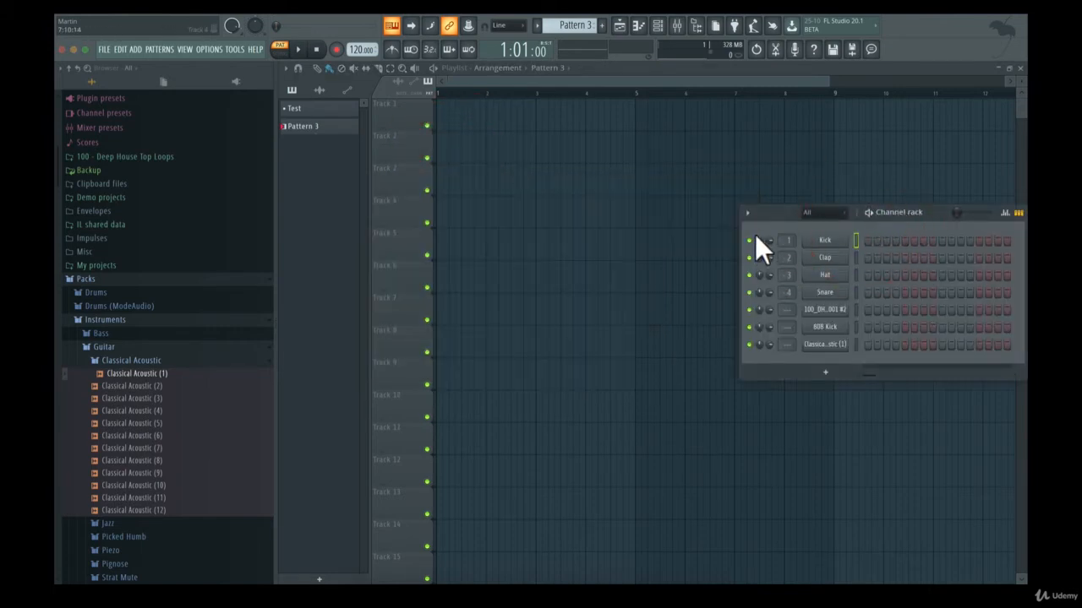
Try out the Kick channel's panning and volume knobs and open its channel settings beside the channel rack.
drag(758, 240, 759, 243)
drag(772, 240, 772, 251)
click(821, 241)
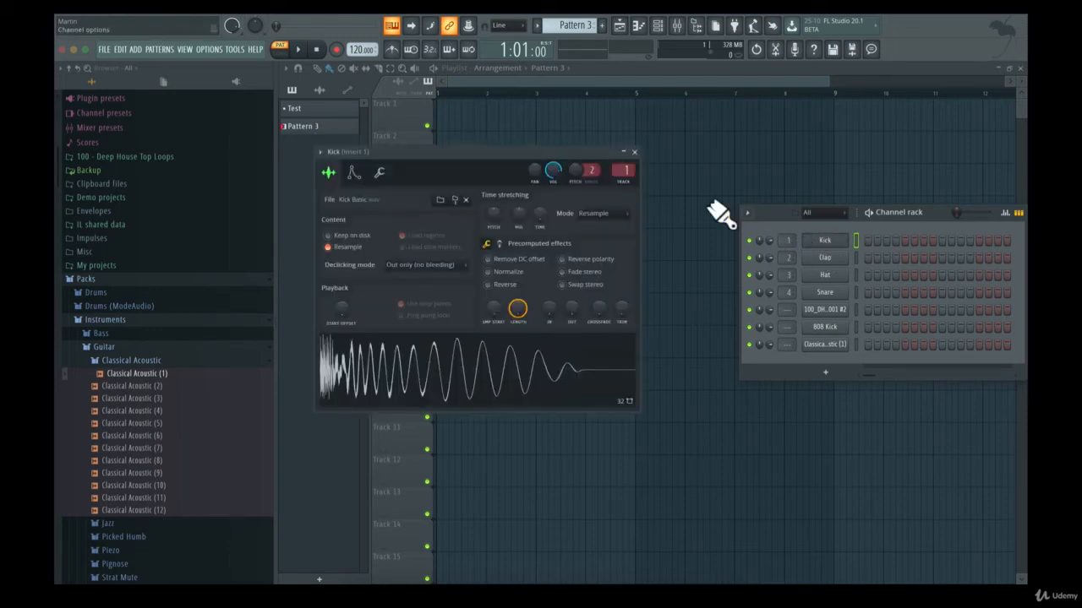
drag(770, 241, 759, 245)
mouse_move(790, 252)
mouse_down()
mouse_move(789, 239)
mouse_move(789, 252)
mouse_up()
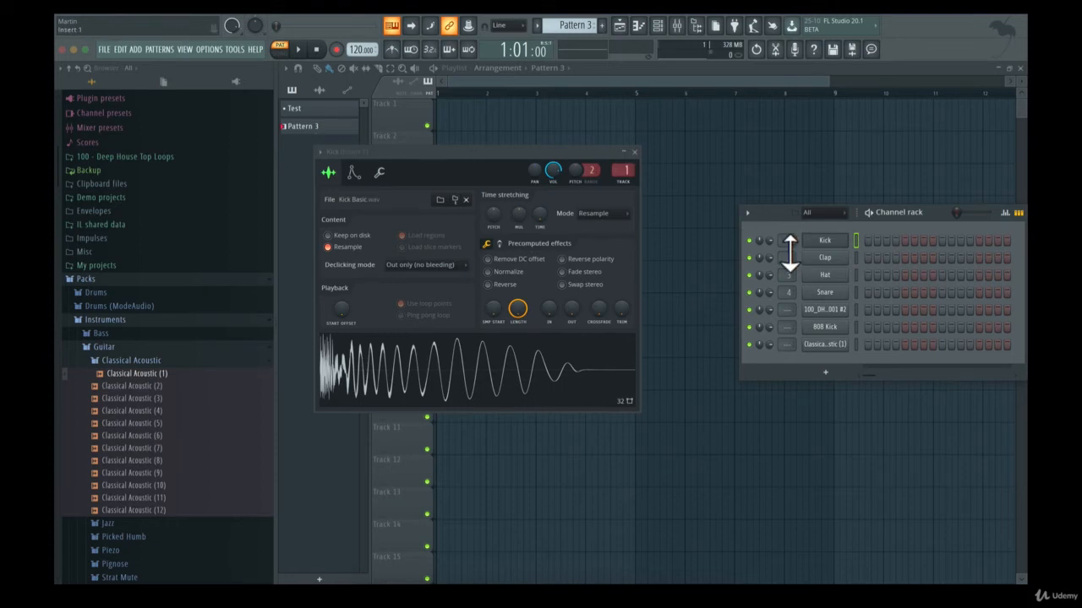
Show the mixer and route the Kick channel to mixer track 10.
click(676, 24)
drag(678, 298, 580, 299)
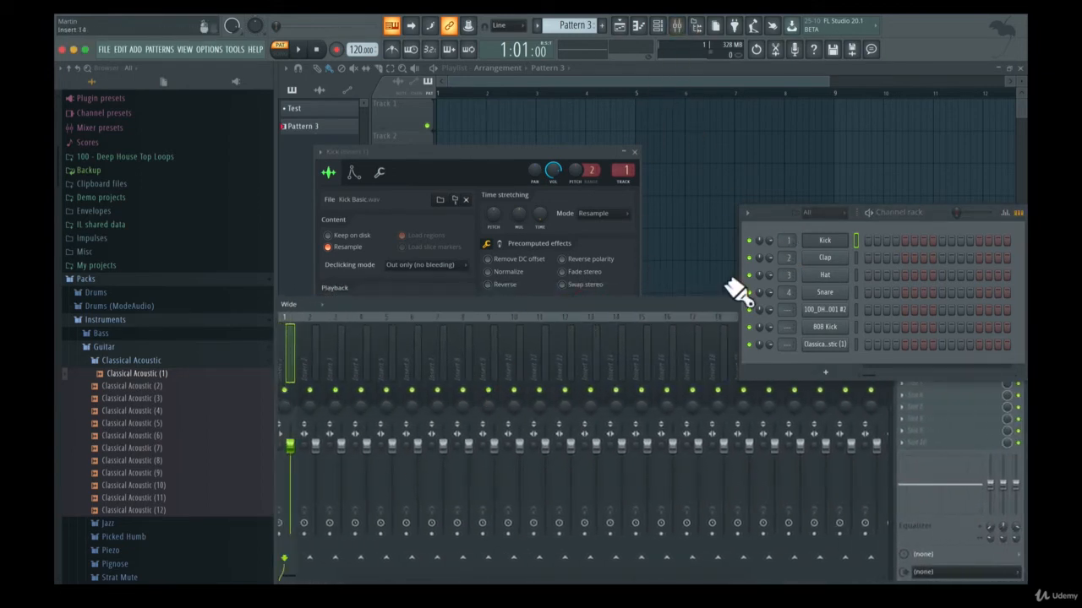
drag(790, 241, 790, 203)
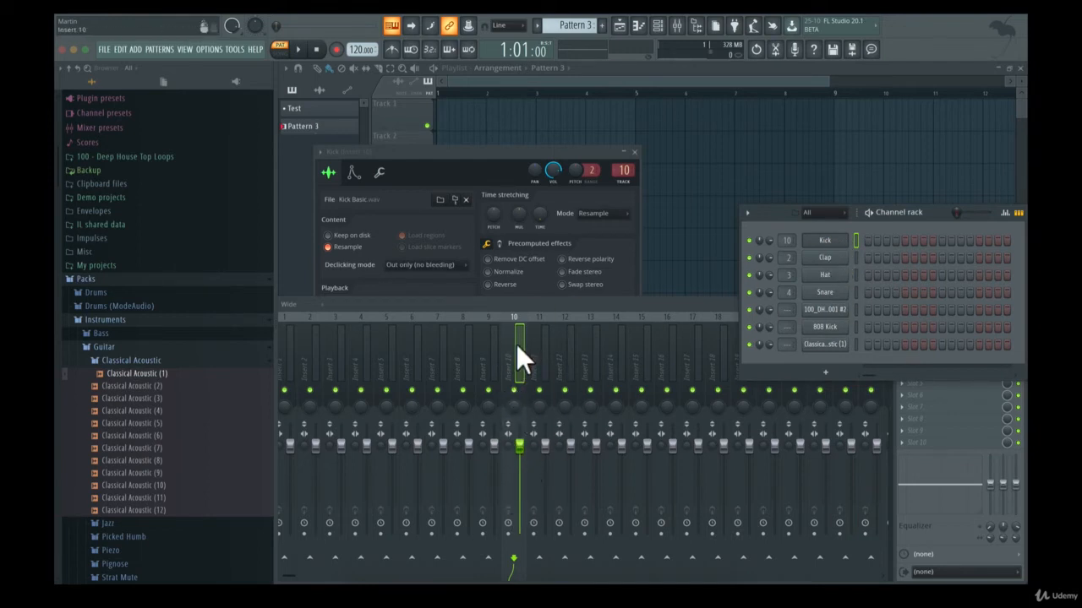
mouse_move(794, 247)
mouse_down()
mouse_move(794, 279)
mouse_move(795, 246)
mouse_up()
right_click(792, 247)
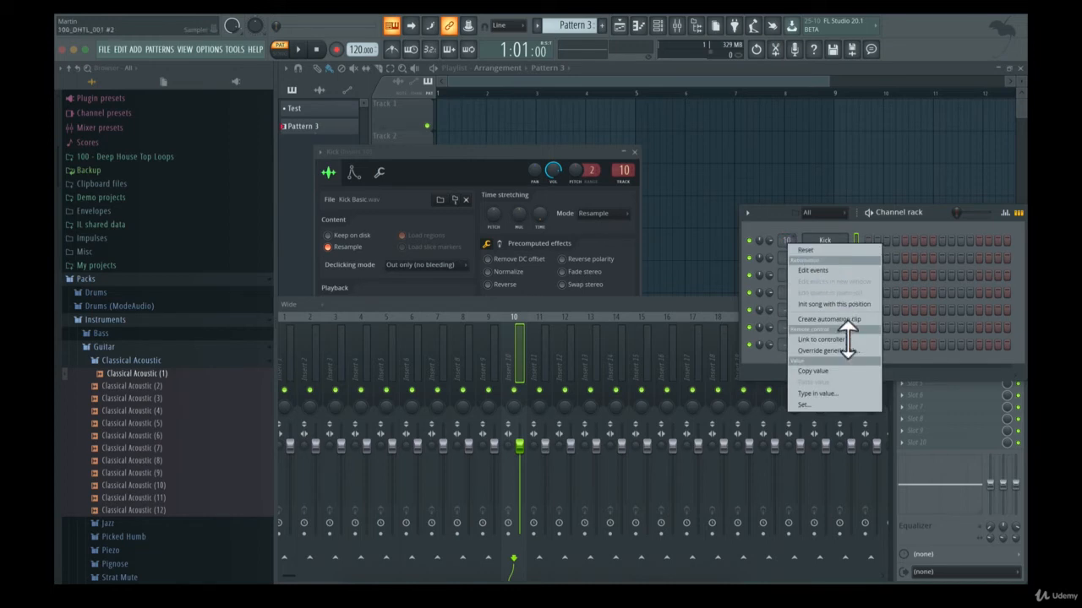
click(854, 229)
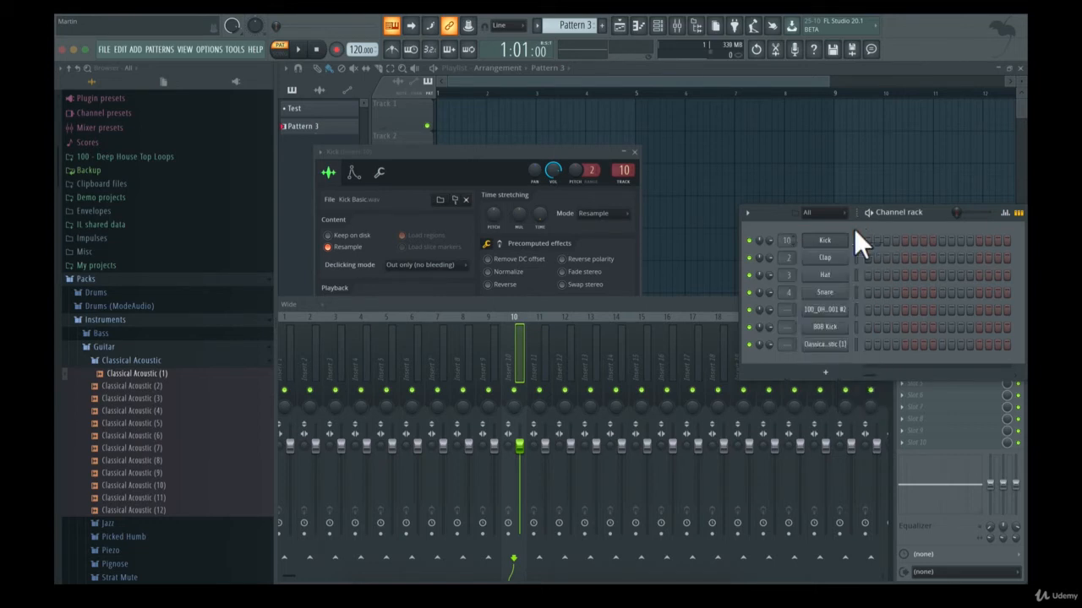
mouse_move(790, 242)
mouse_down()
mouse_move(790, 263)
mouse_move(792, 251)
mouse_up()
right_click(789, 240)
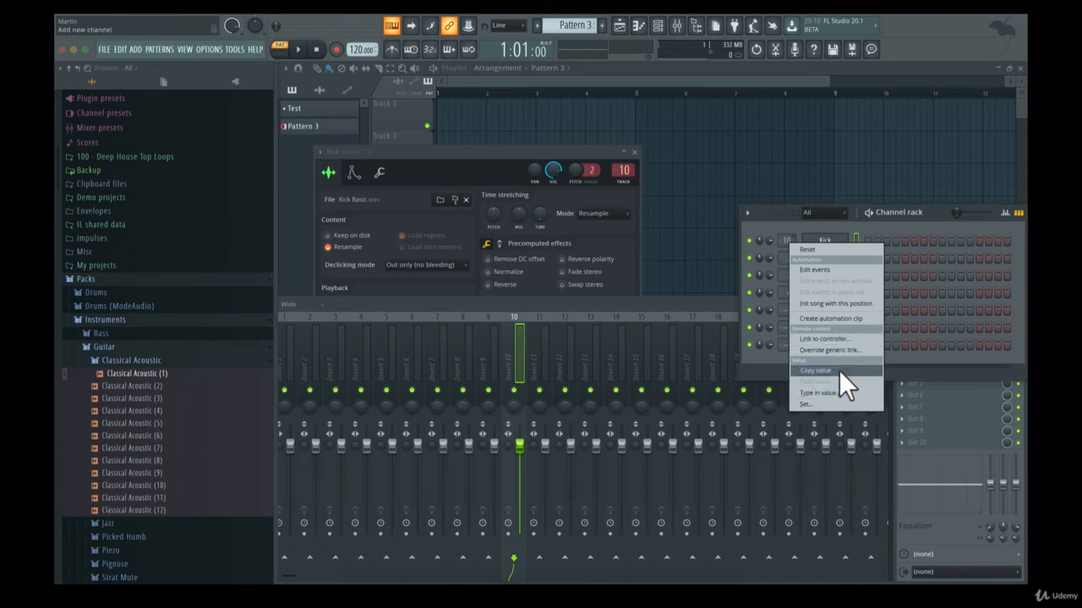
click(773, 212)
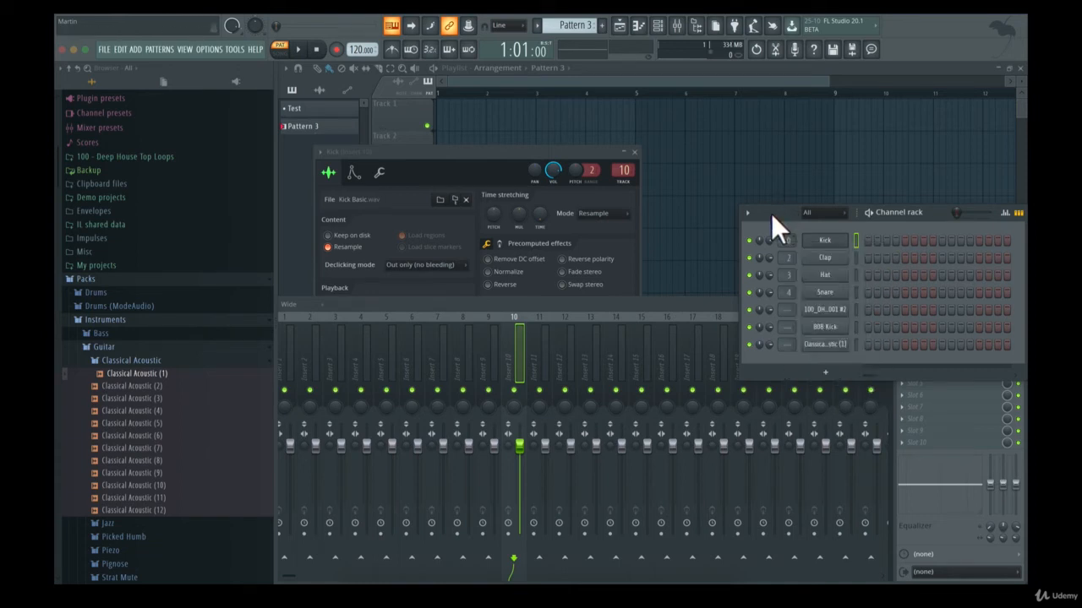
Copy the Kick channel's mixer track value and paste it into the Clap channel's mixer track.
right_click(791, 247)
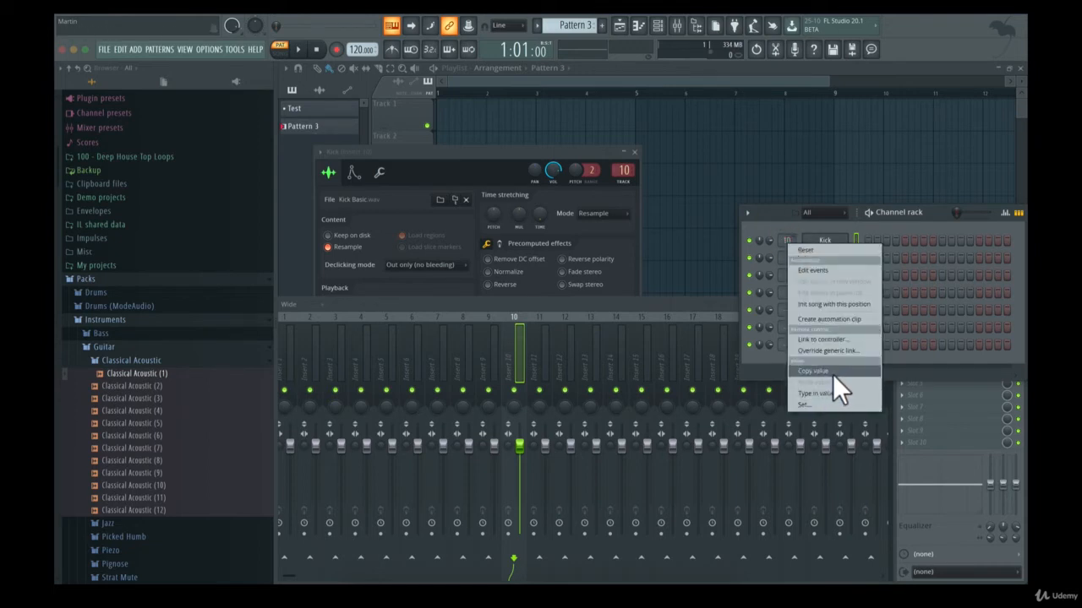
click(834, 373)
right_click(786, 254)
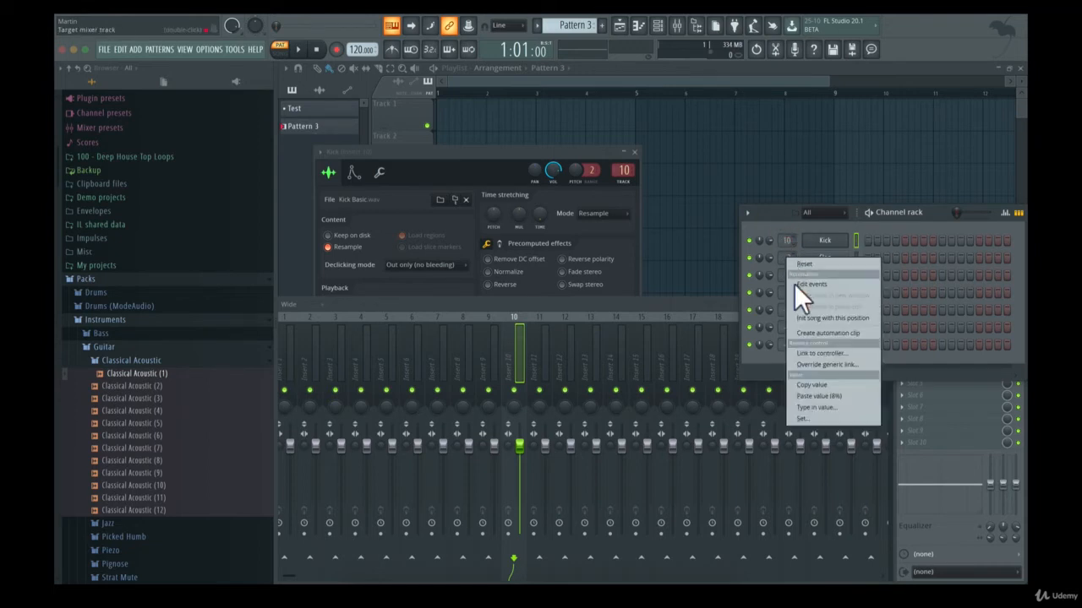
click(817, 392)
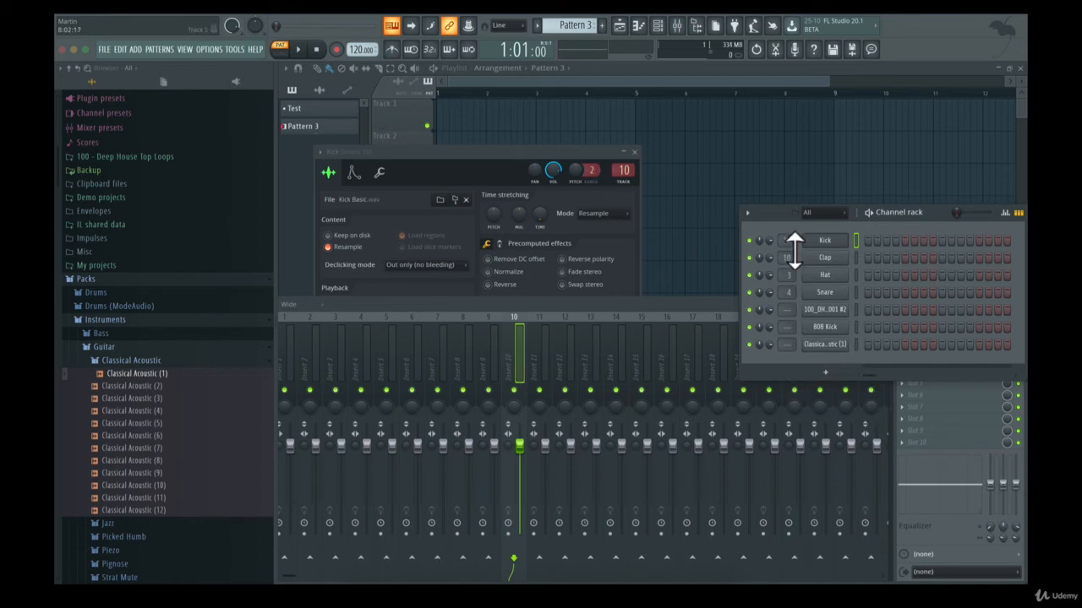
Copy the Kick channel's volume value and paste it into the Hat channel's volume.
right_click(767, 241)
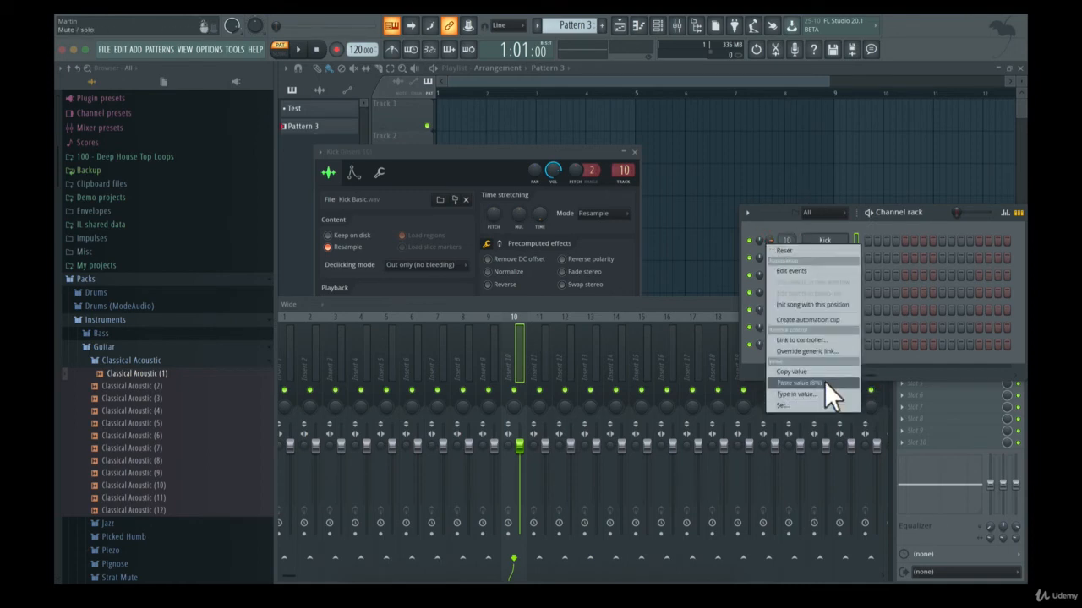
click(830, 372)
right_click(771, 278)
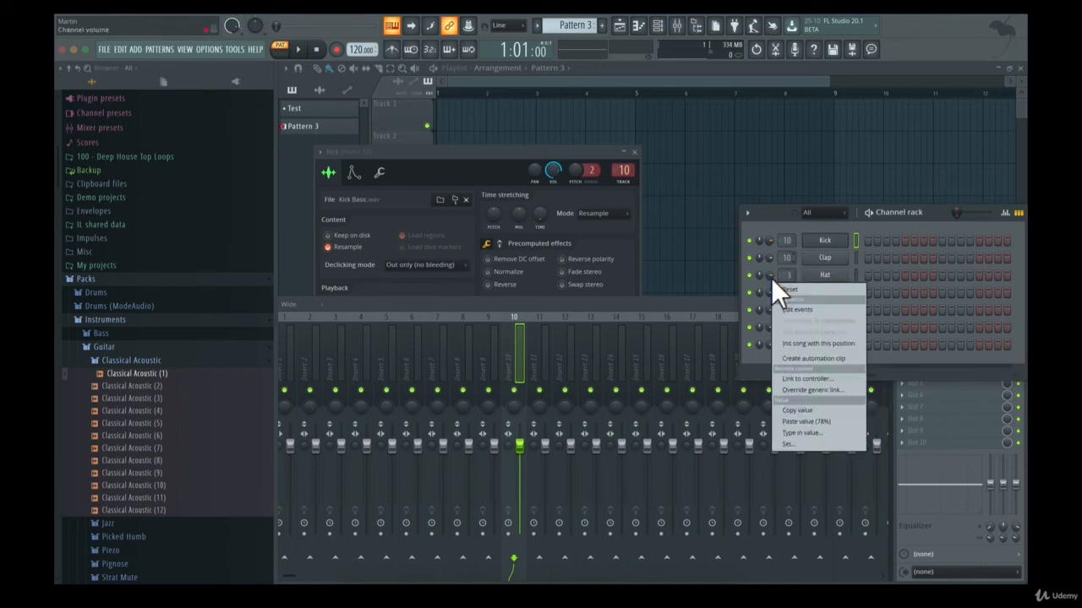
click(821, 420)
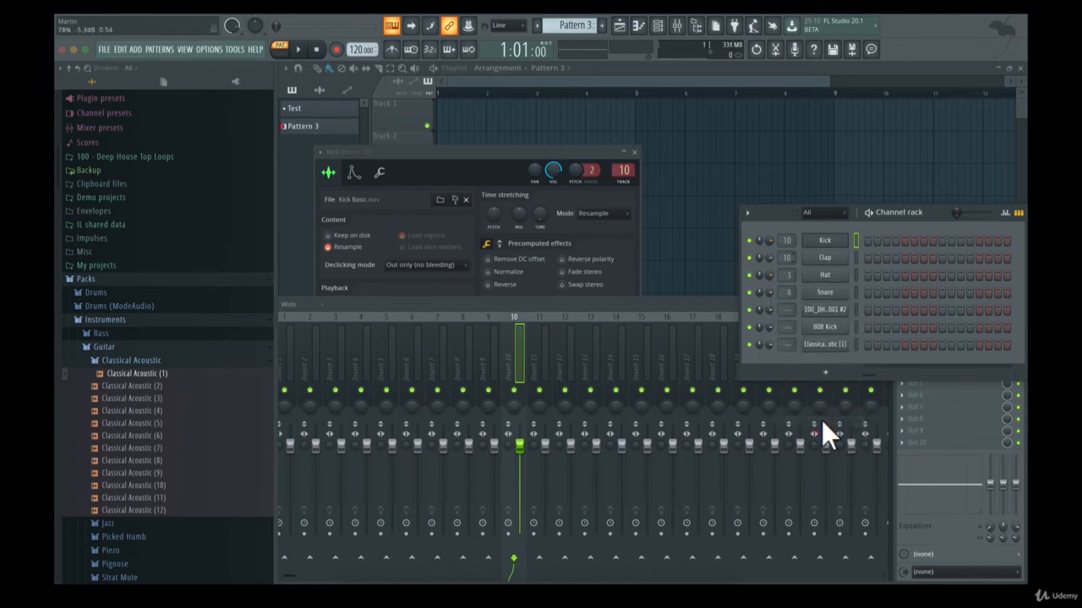
Set the Kick channel's target mixer track to 20 by entering the number.
right_click(785, 242)
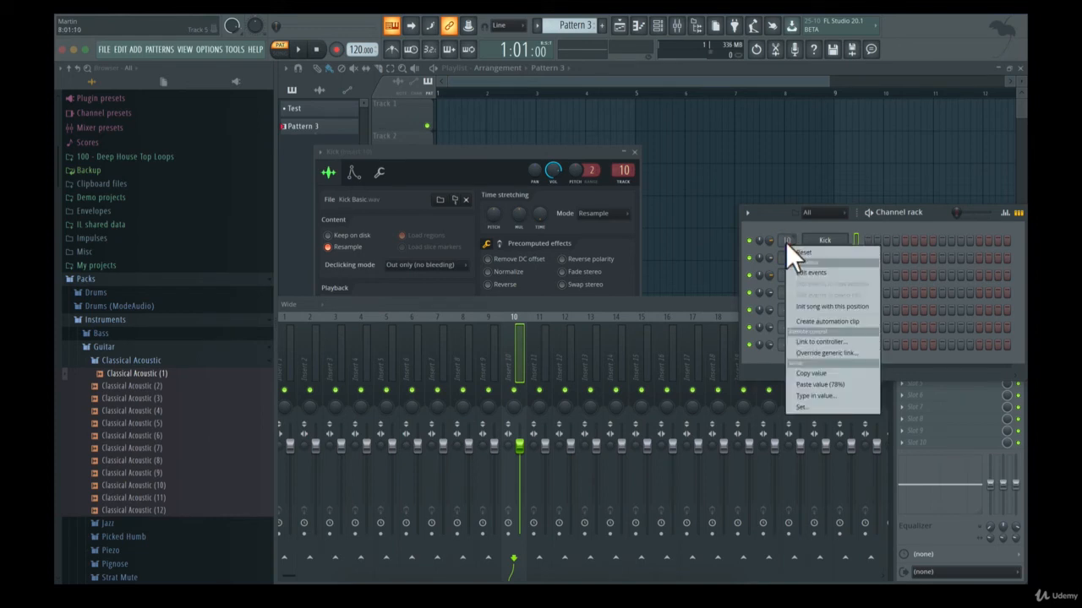
click(786, 236)
right_click(786, 237)
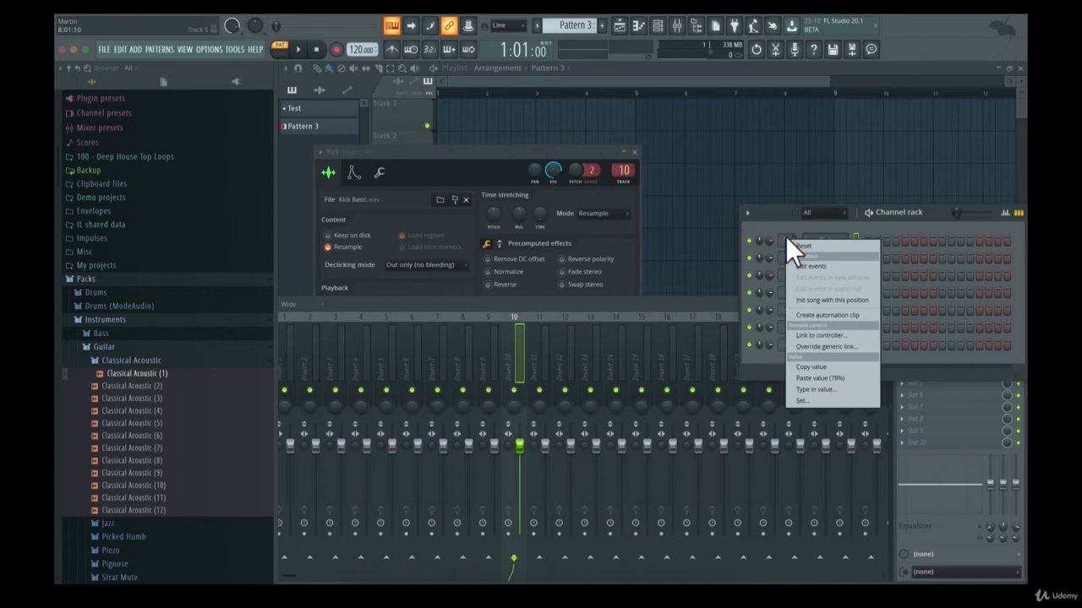
click(828, 392)
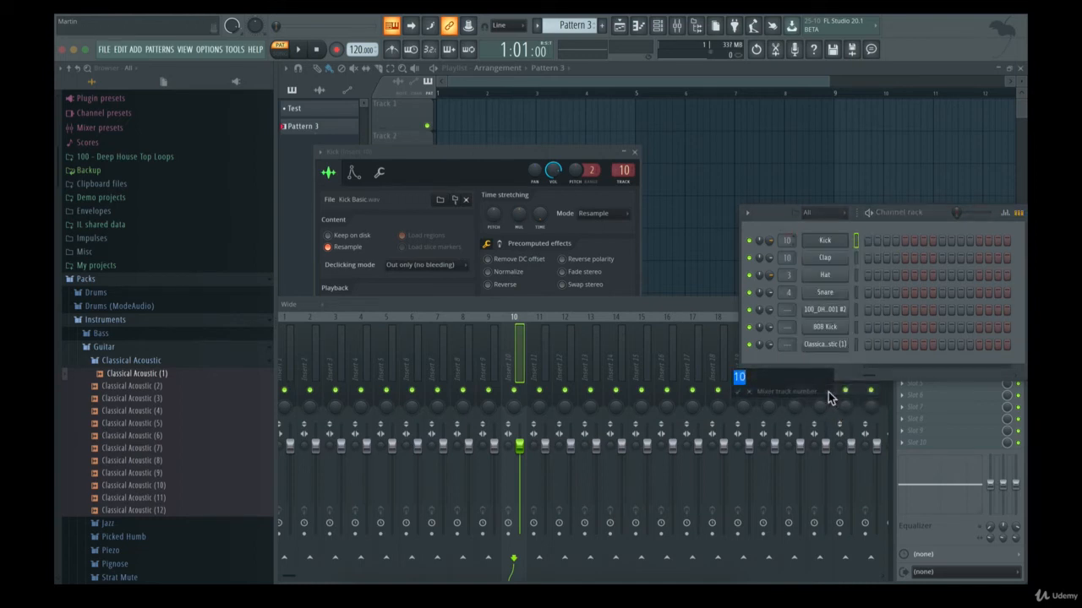
text(20)
key(Return)
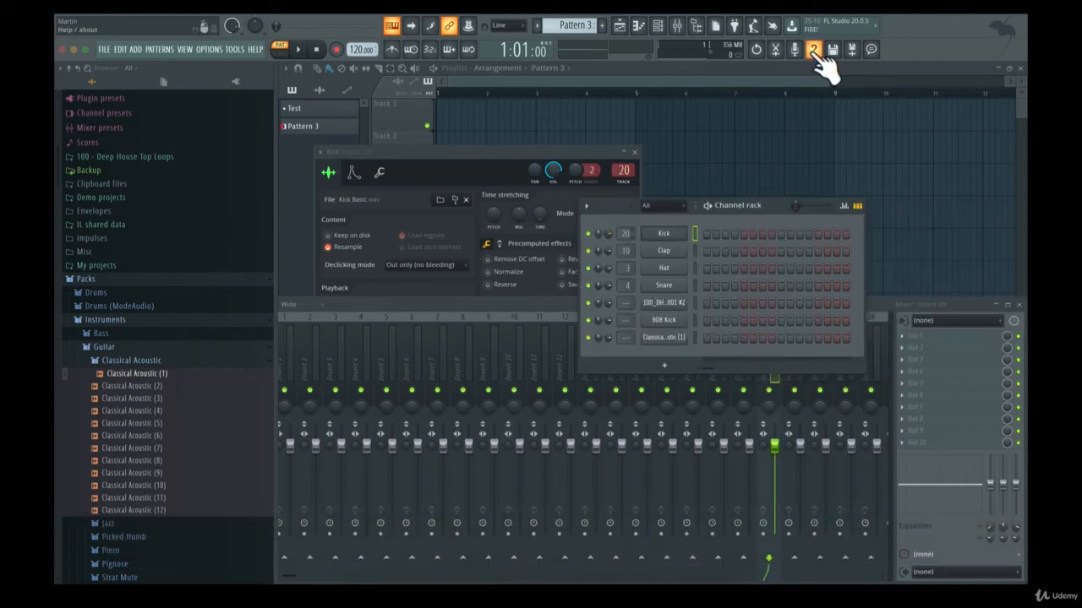
Close the Kick channel settings and the mixer, and move the channel rack toward the middle of the playlist.
click(633, 151)
click(1019, 304)
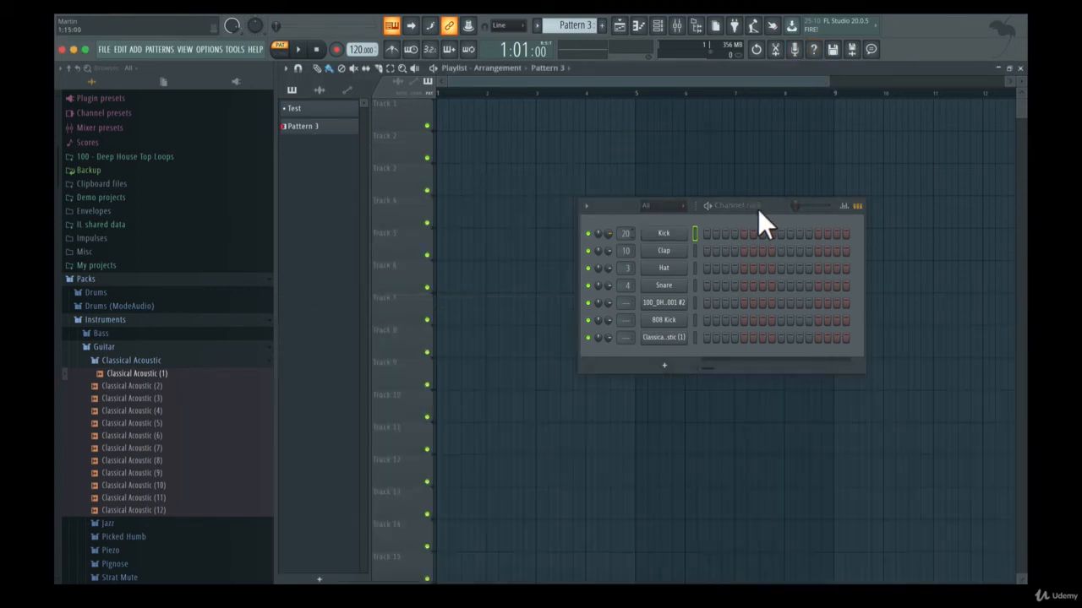
drag(758, 209, 657, 246)
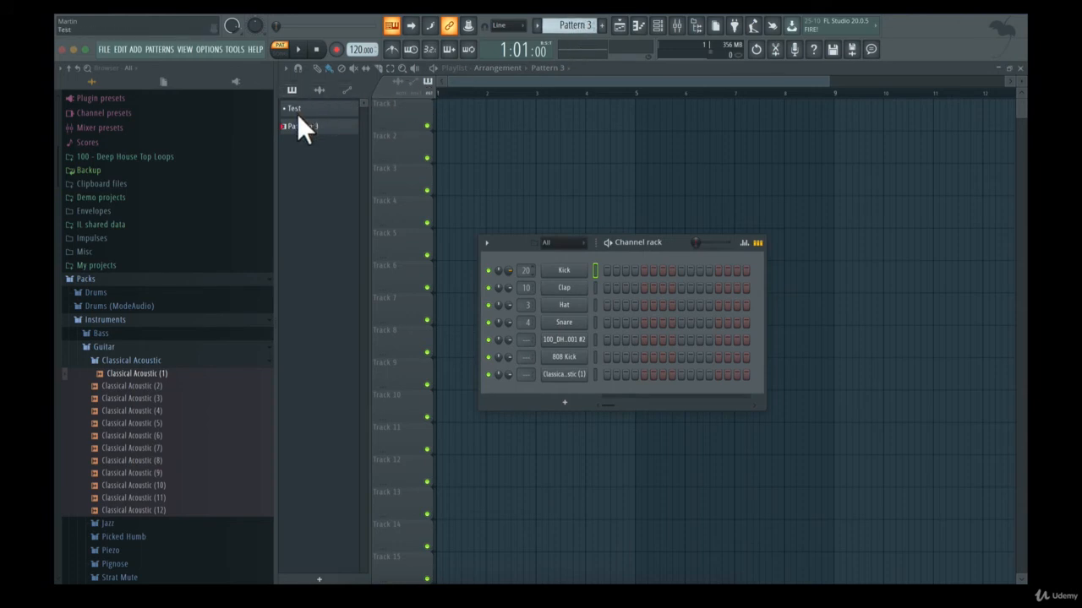
Create a new pattern named Kick and give it a blue color.
click(603, 26)
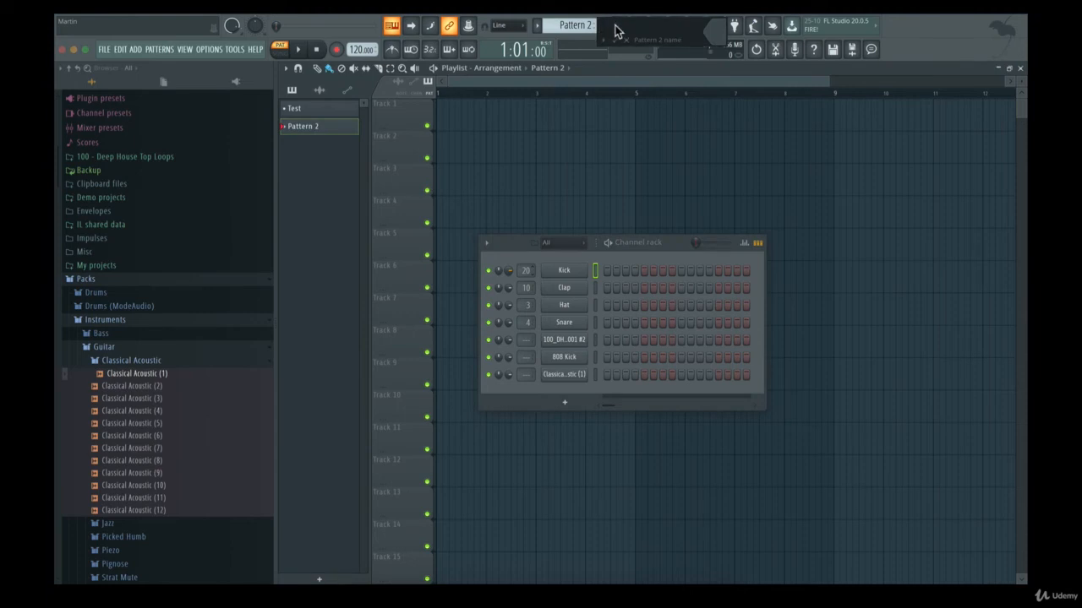
text(Kick)
click(715, 30)
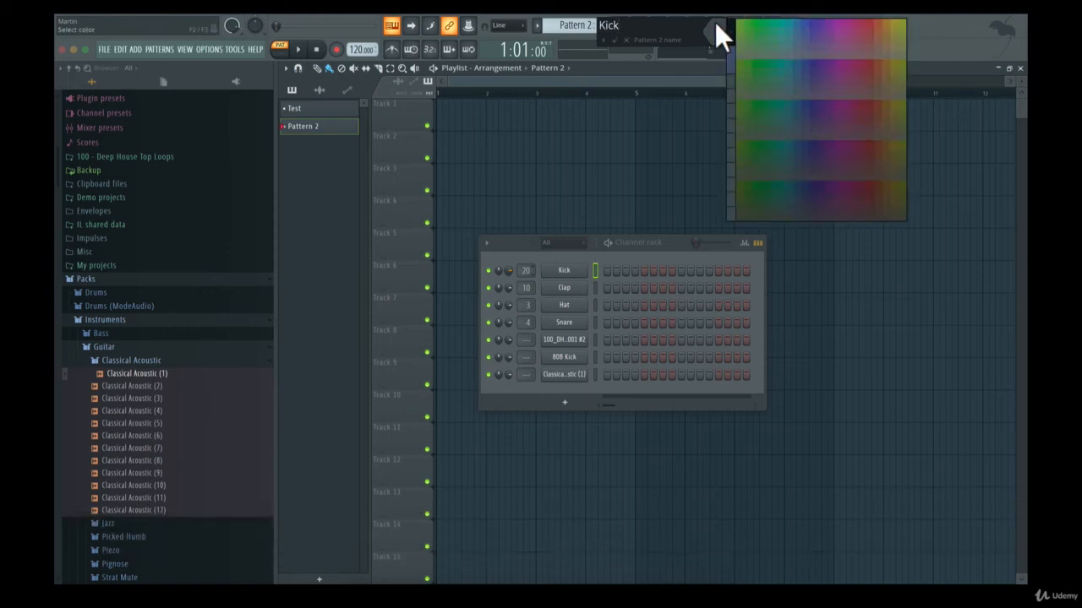
click(732, 63)
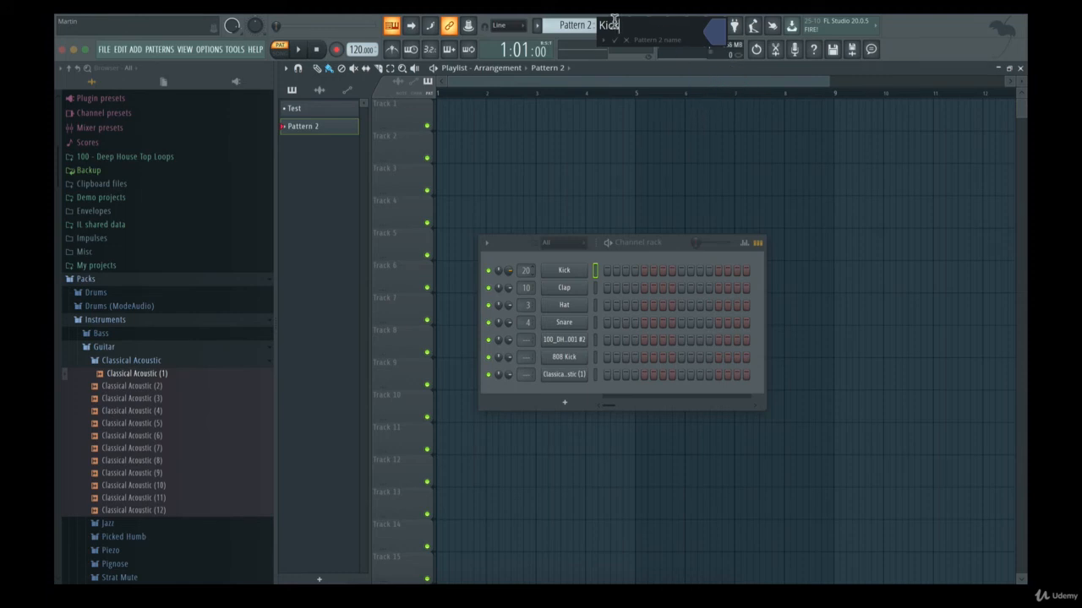
key(Return)
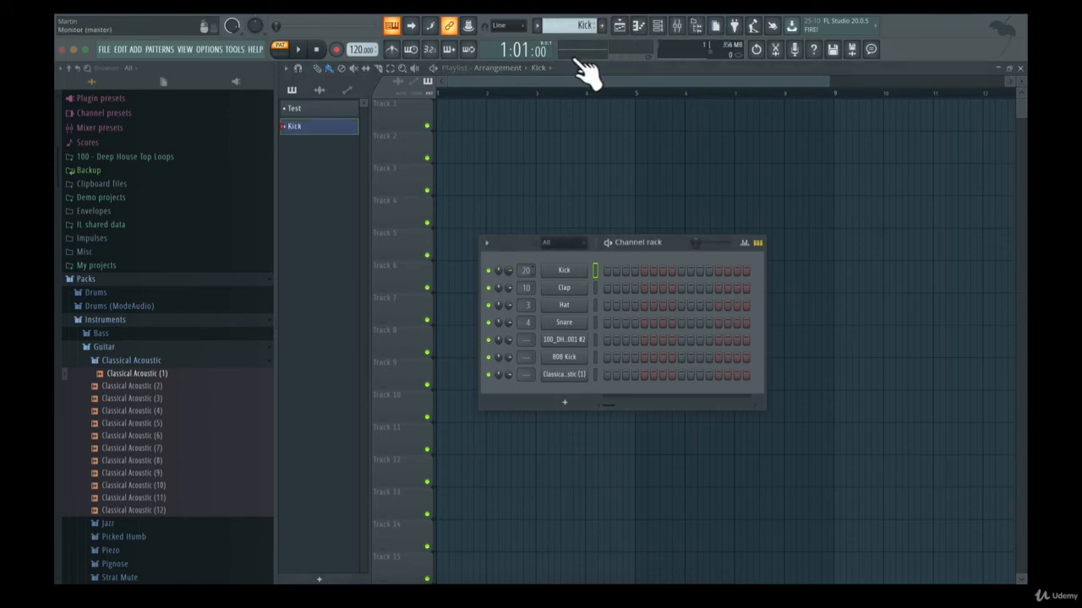
Change the Kick channel's color to blue to match the Kick pattern.
right_click(571, 270)
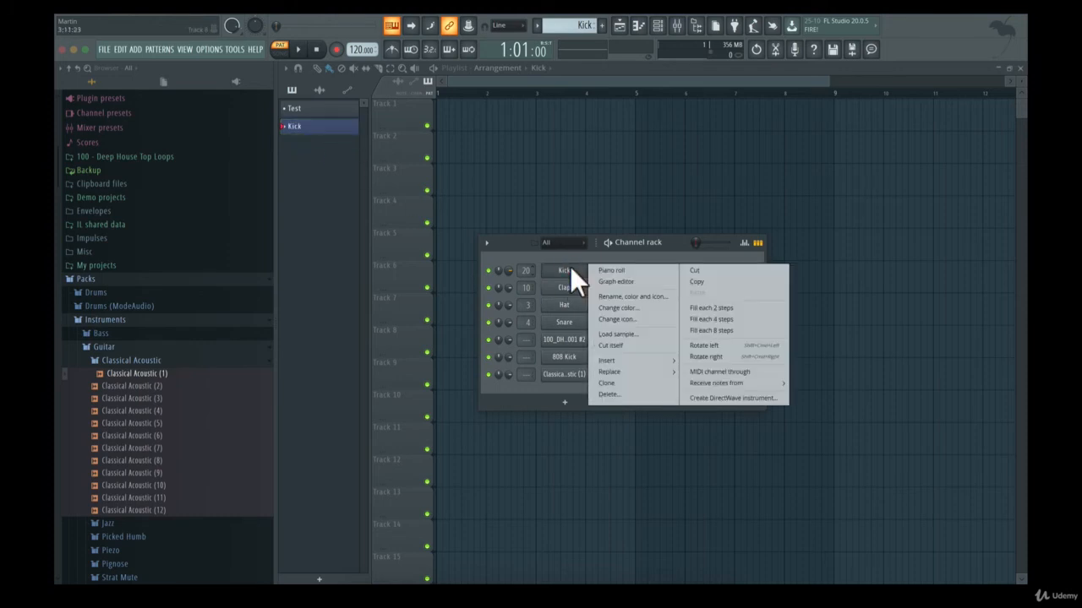
click(621, 306)
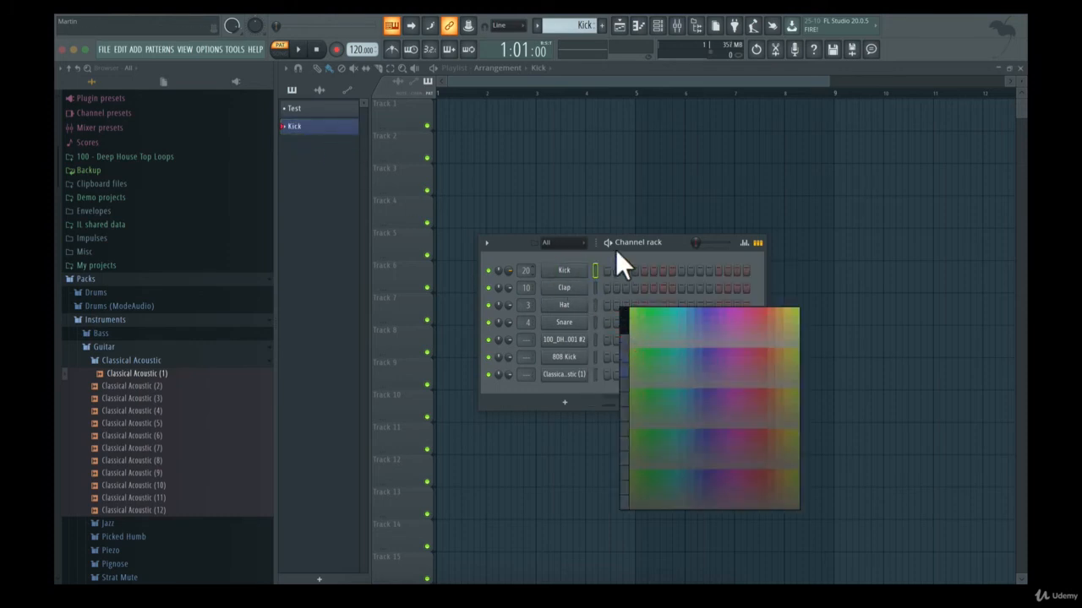
click(623, 344)
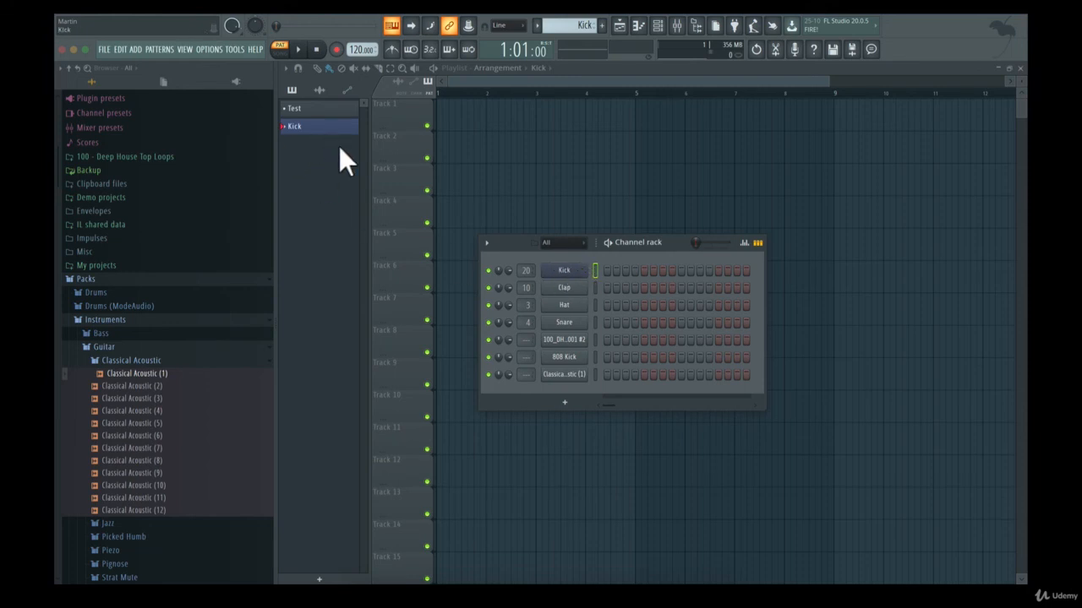
Try switching on individual steps and painting across the Kick channel's step row, and clear the whole row.
click(607, 271)
click(646, 270)
click(681, 271)
click(717, 270)
click(680, 269)
click(722, 270)
drag(614, 267, 741, 268)
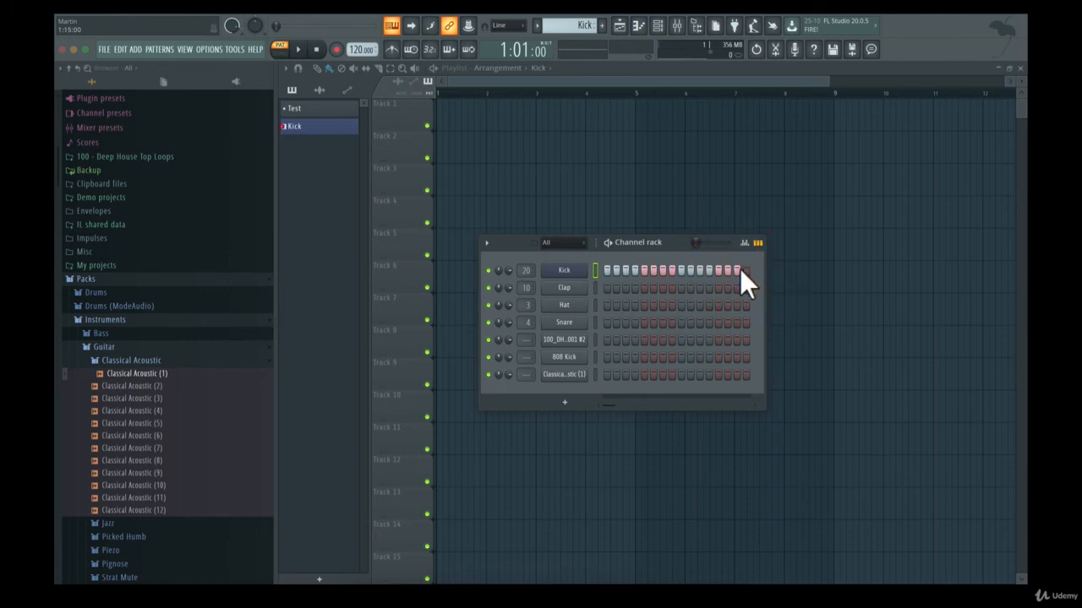
click(607, 266)
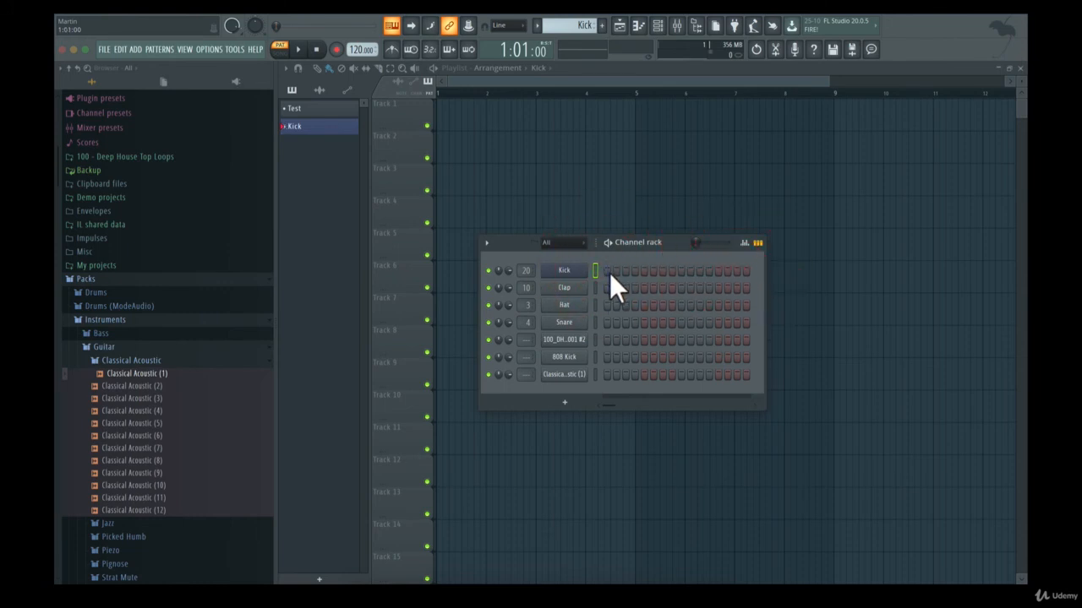
Place Kick channel hits on steps 1, 5, 9 and 13, and play the pattern to hear it.
click(607, 271)
click(644, 271)
click(681, 270)
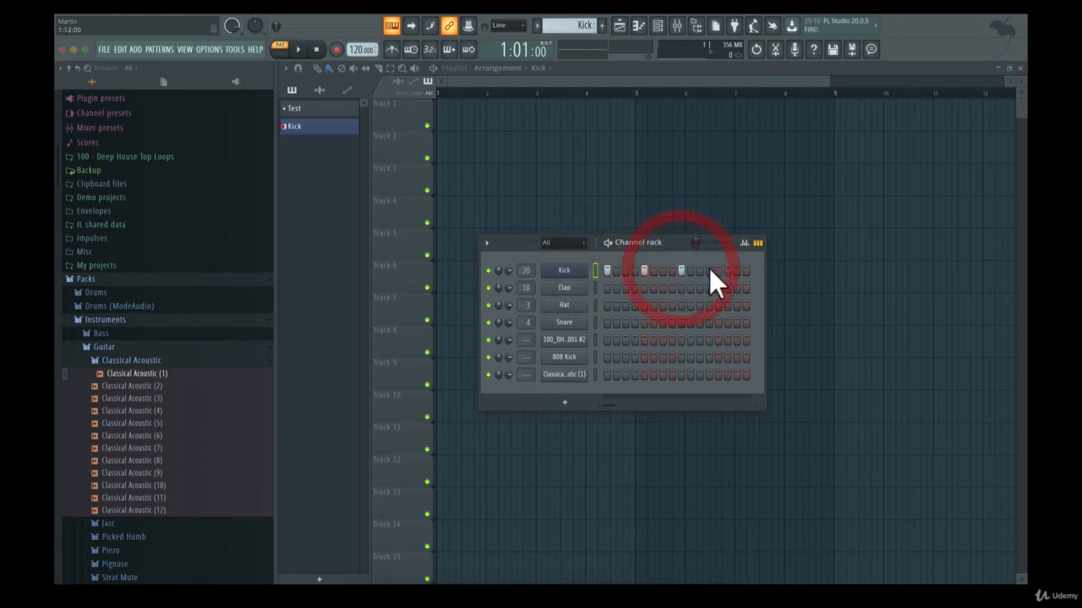
click(718, 271)
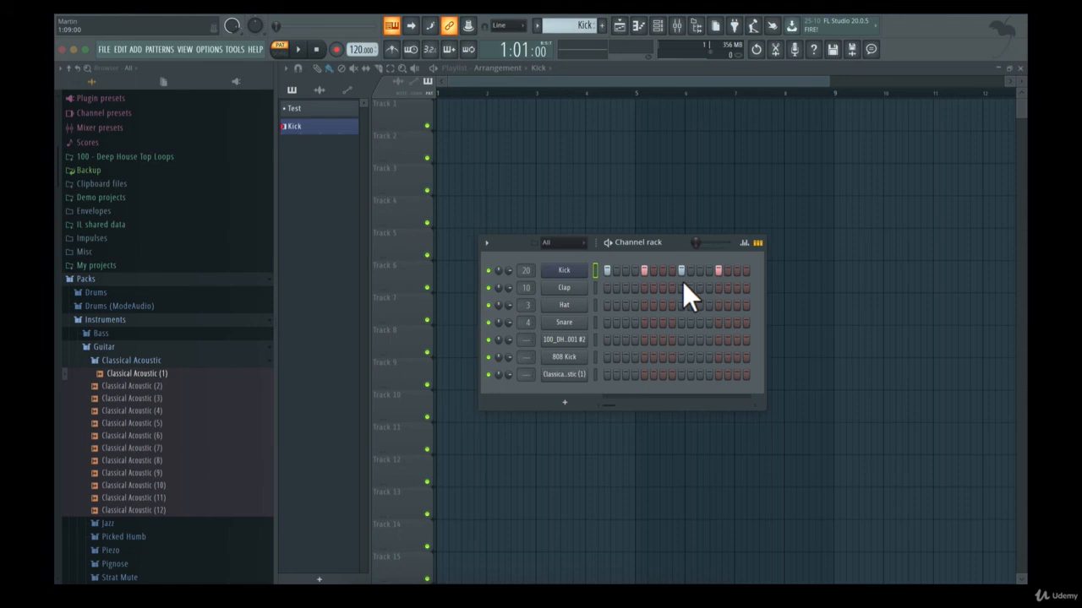
key(space)
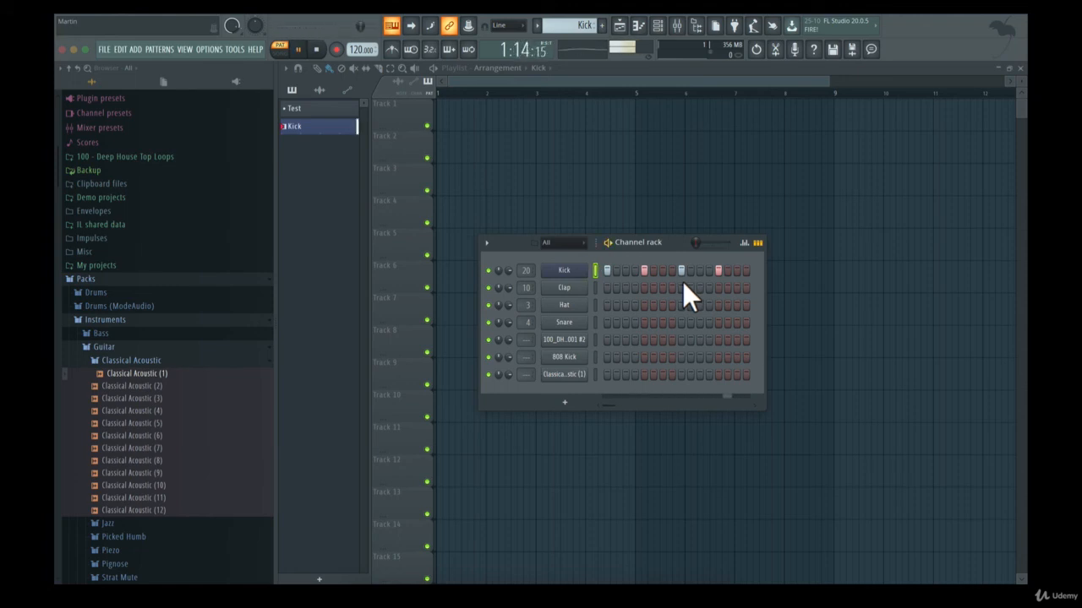
key(space)
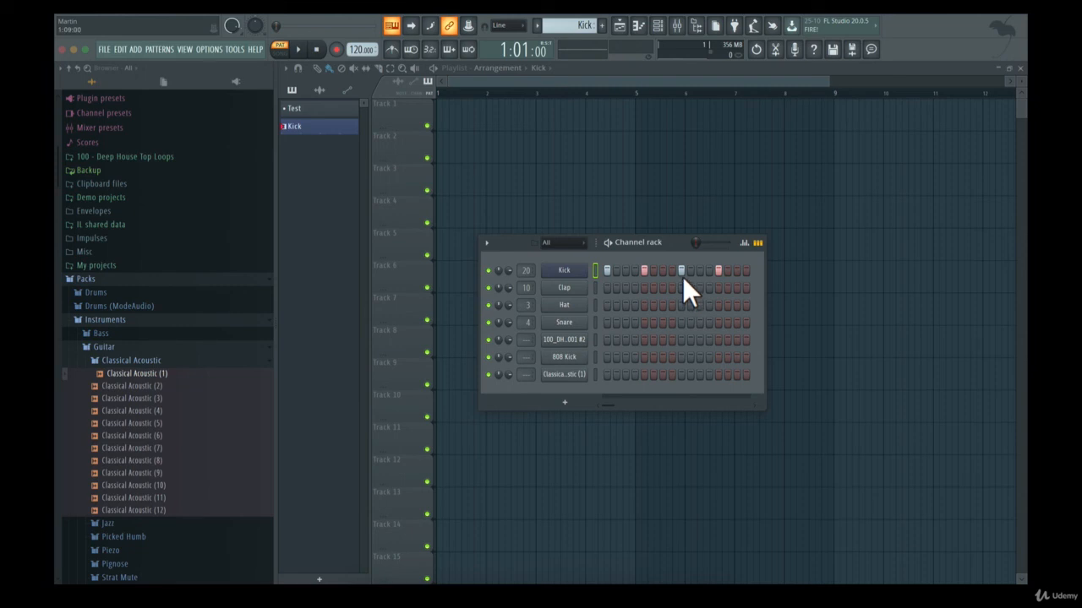
Place the Kick pattern on playlist Track 1 at bar 2 and play the song from just before the clip.
click(311, 125)
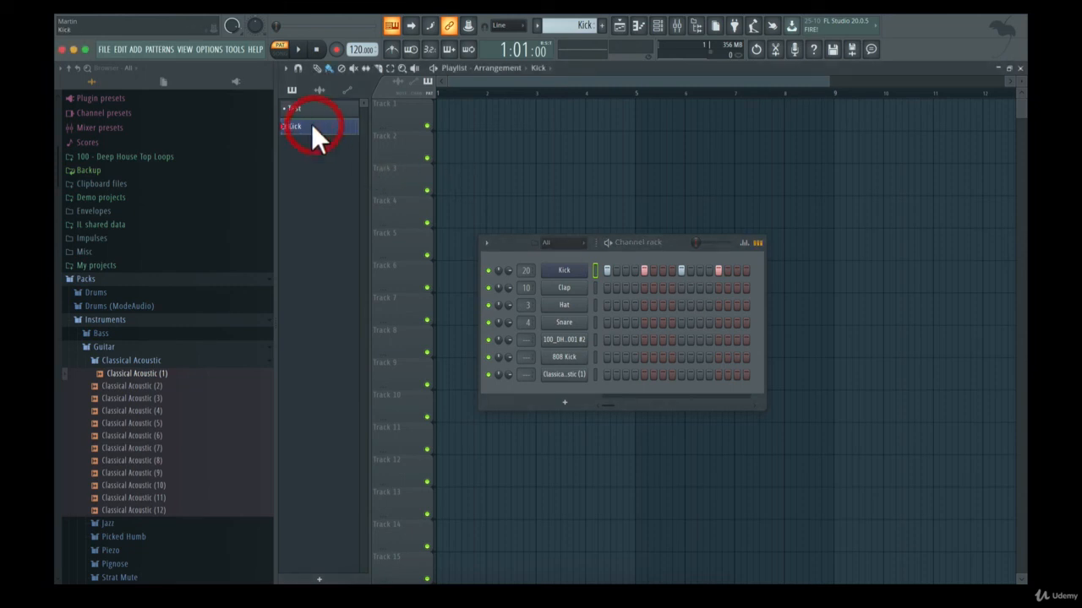
drag(311, 123, 487, 109)
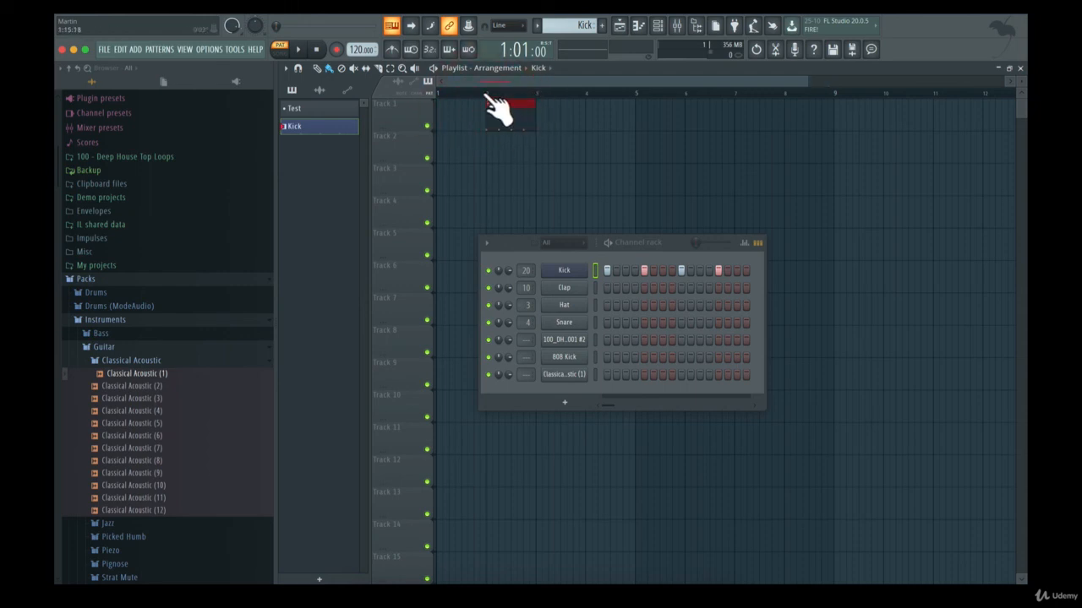
click(483, 91)
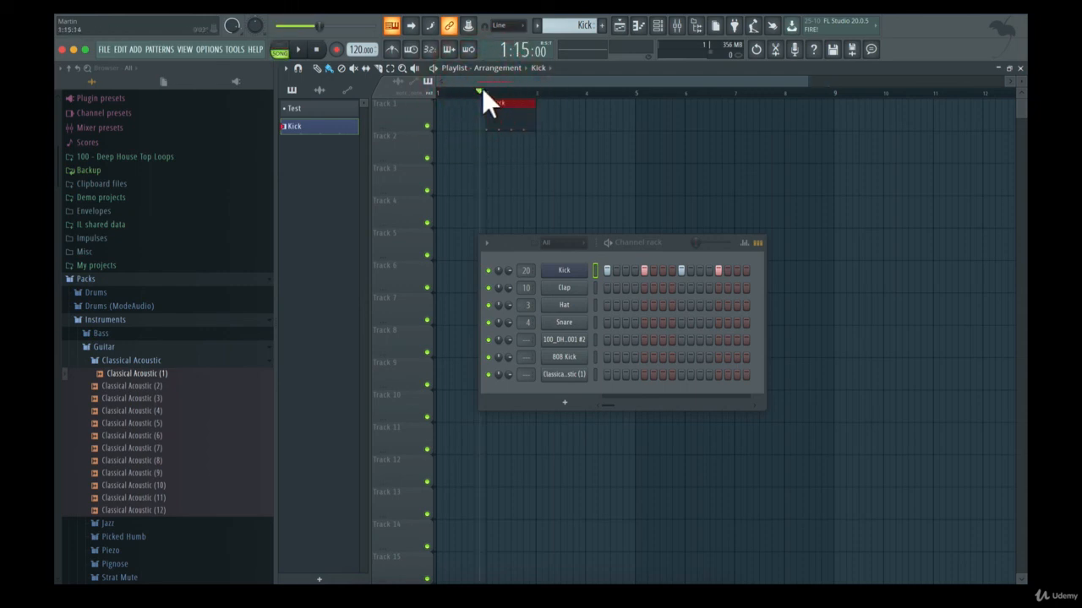
key(space)
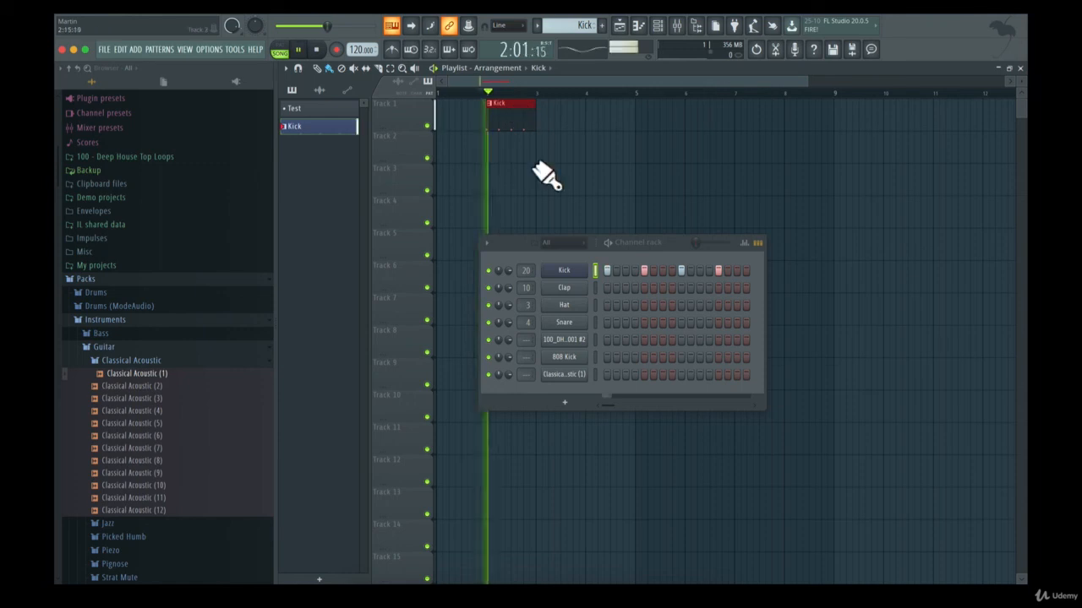
key(space)
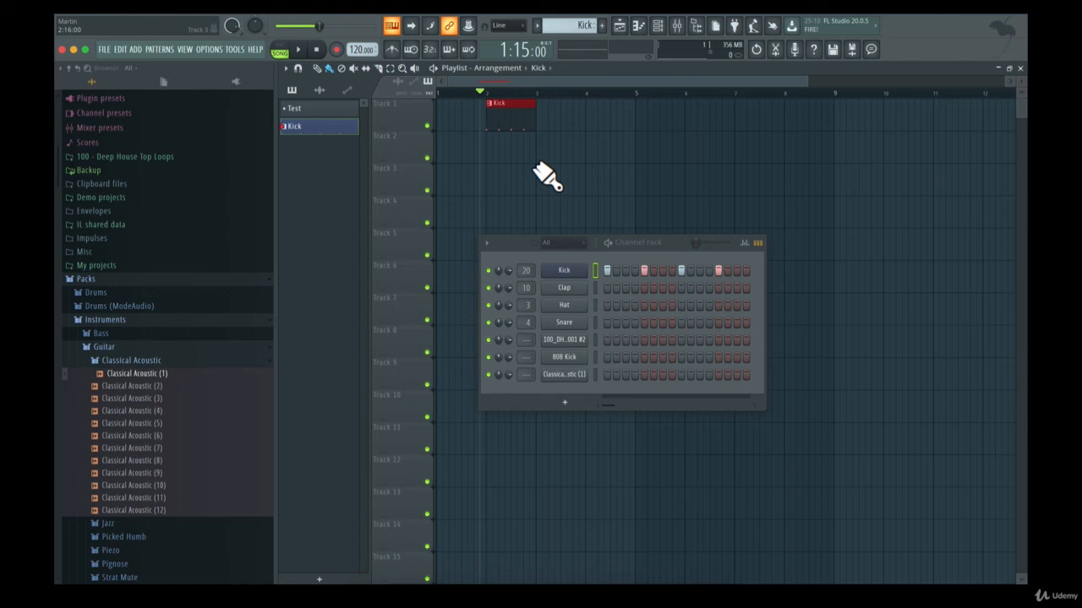
Show the mixer with the channel rack moved above it, and play the song to check the Kick's signal on mixer track 20.
click(548, 241)
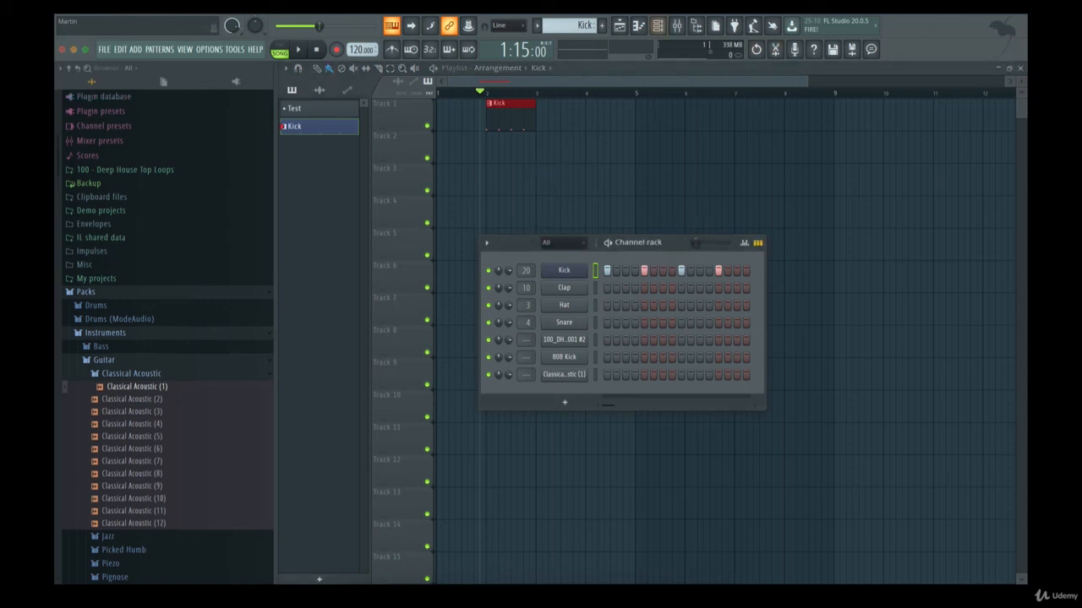
click(676, 25)
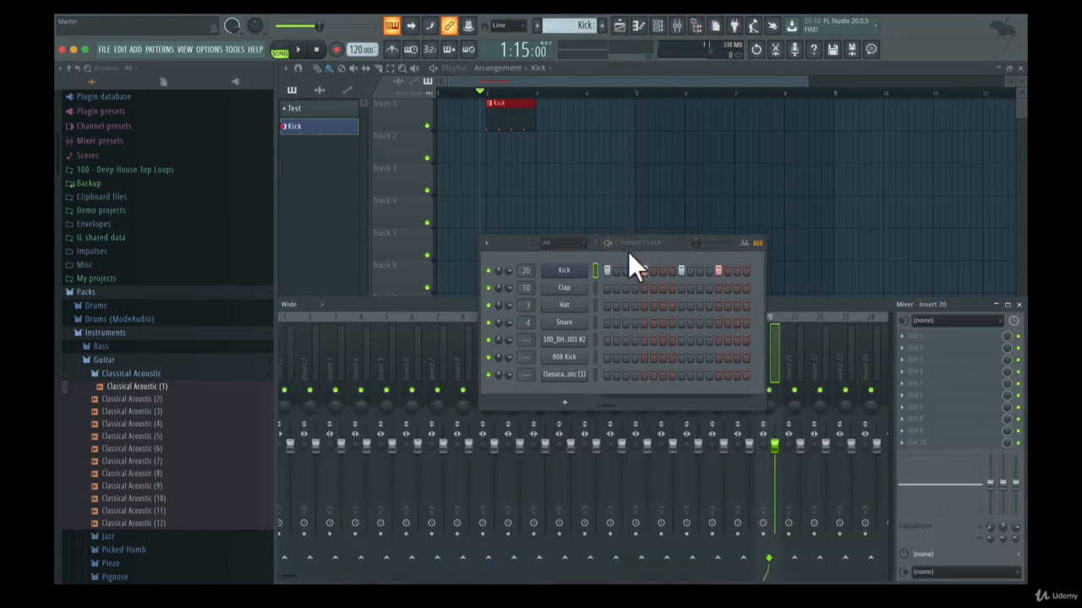
drag(687, 241, 673, 110)
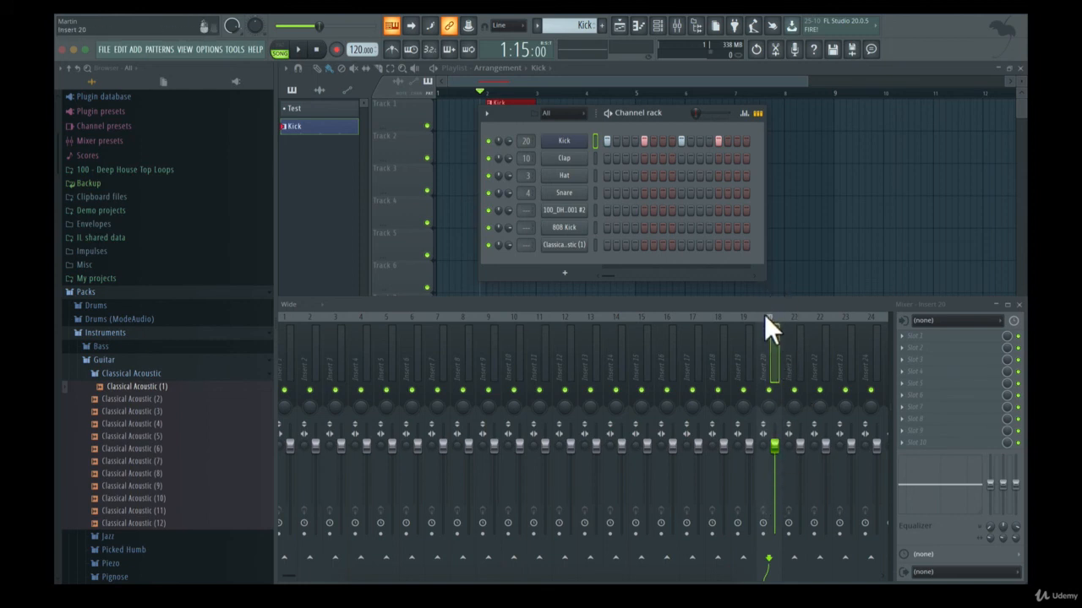
key(space)
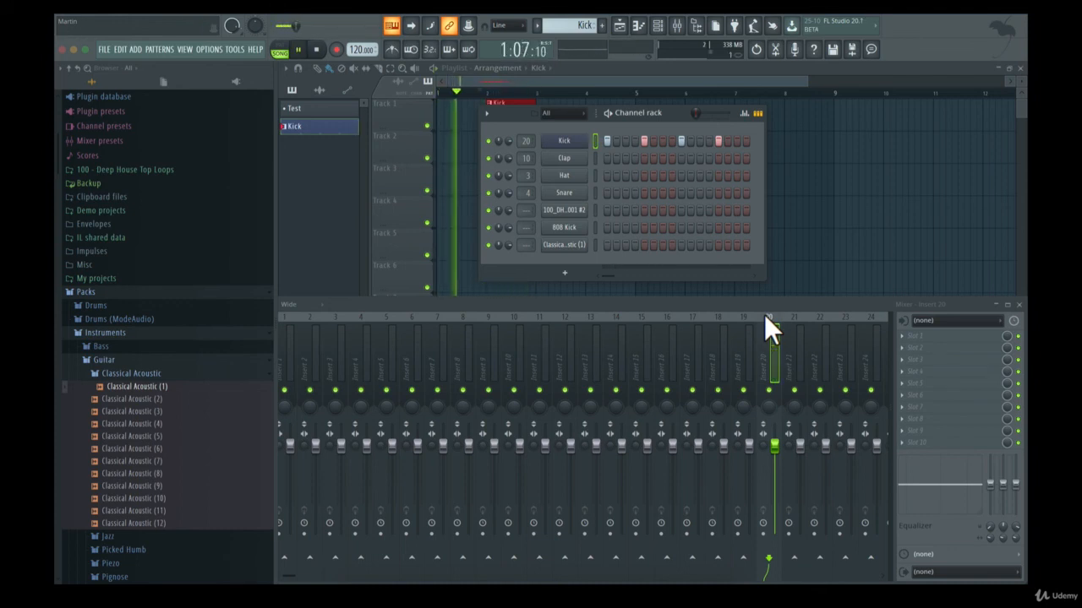
key(space)
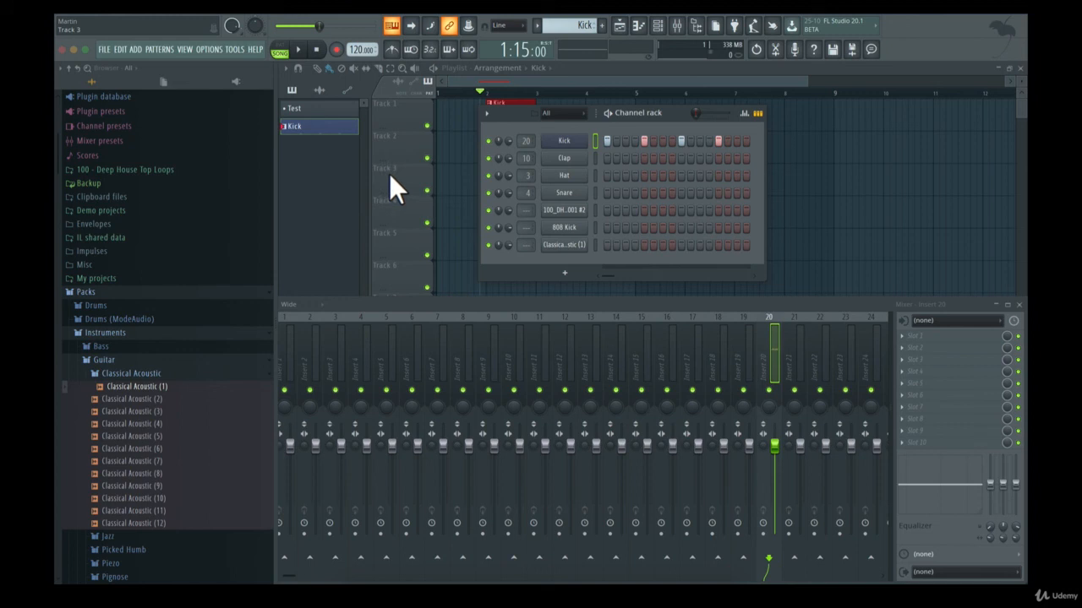